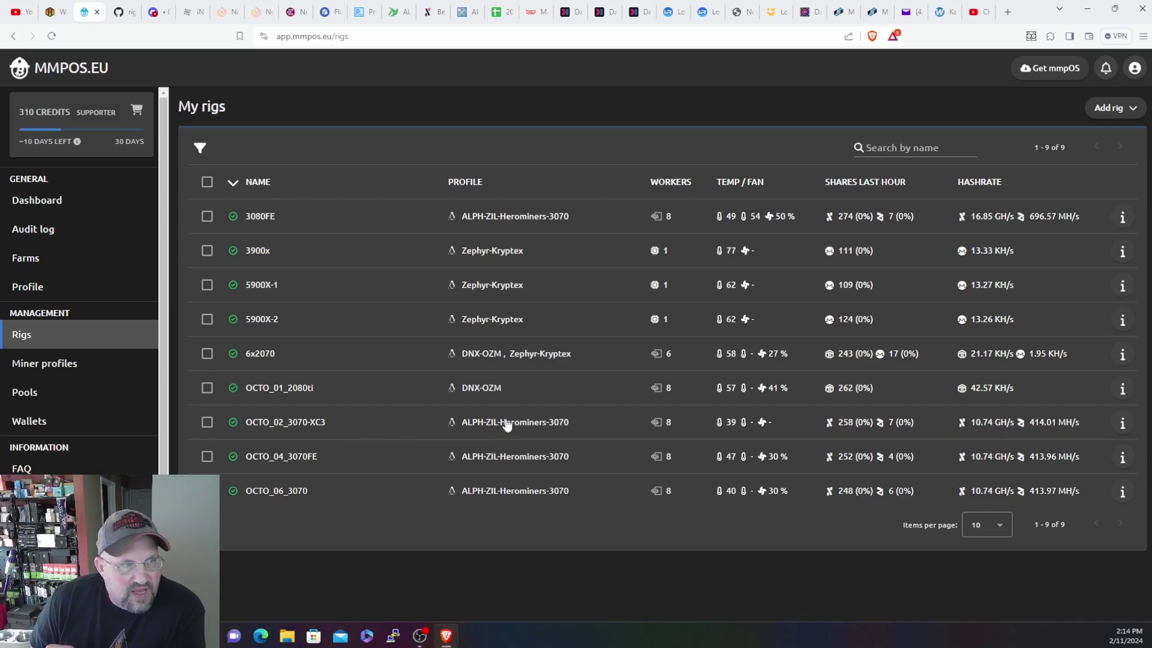
# - Show the miner profiles' custom placeholders, 3070_rigel_zil and rigel_zil, which have no default values
pyautogui.click(60, 366)
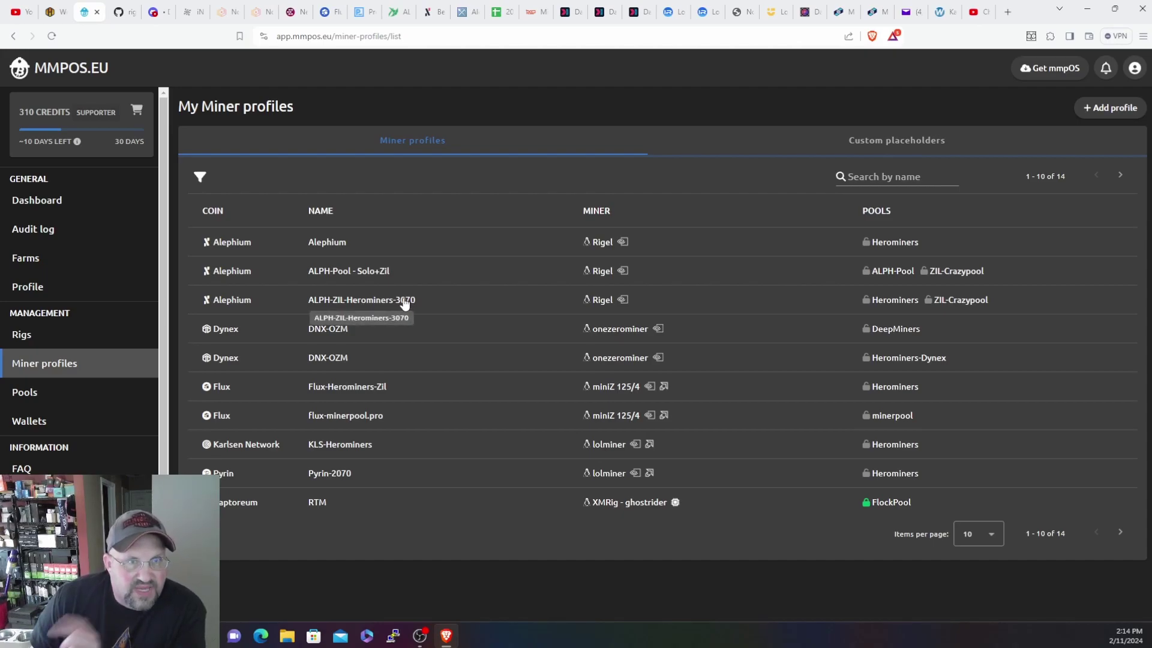
pyautogui.click(882, 144)
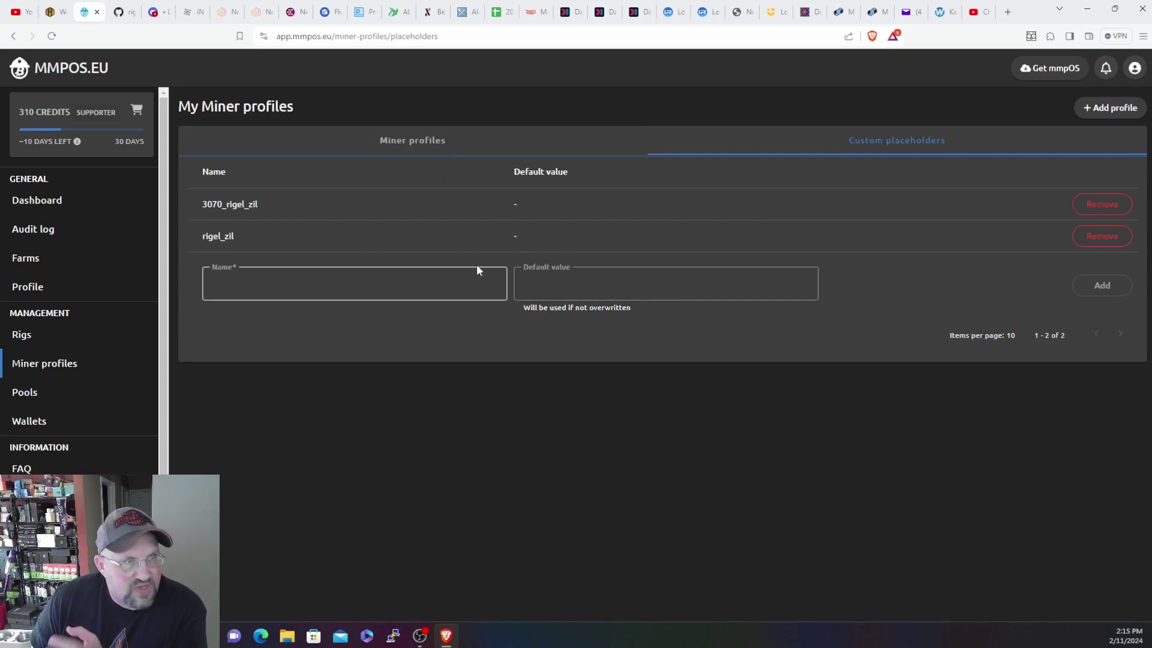
# - Open the ALPH-ZIL-Herominers-3070 profile, keep Rigel at latest, cancel, and reopen the profile
pyautogui.click(434, 150)
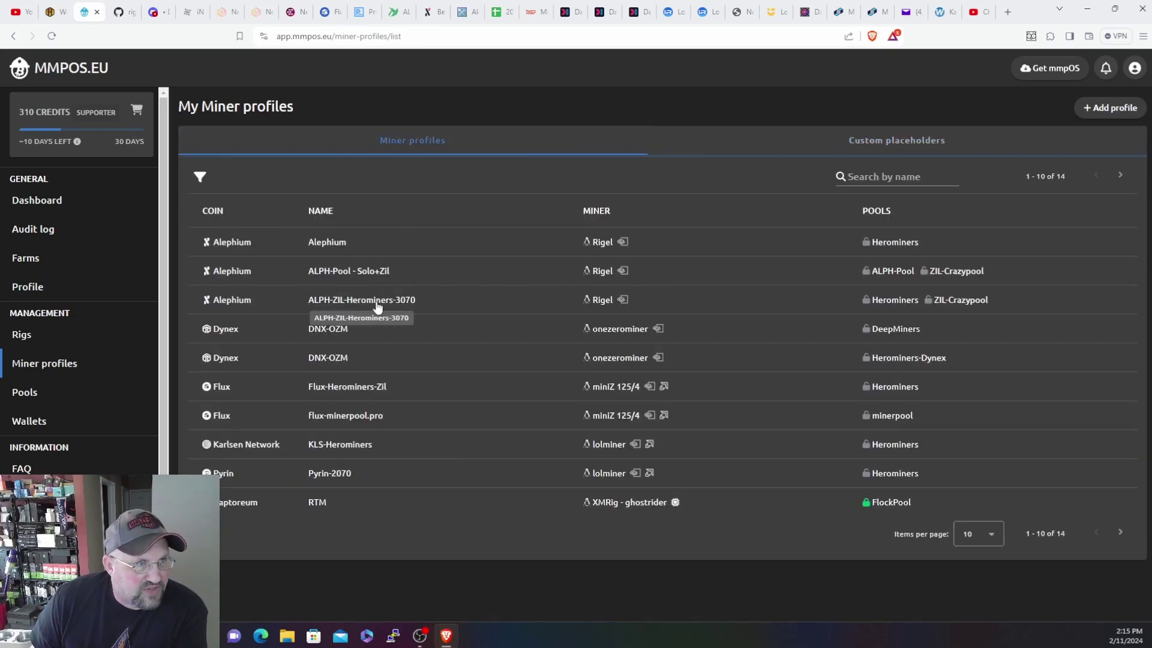
pyautogui.click(373, 300)
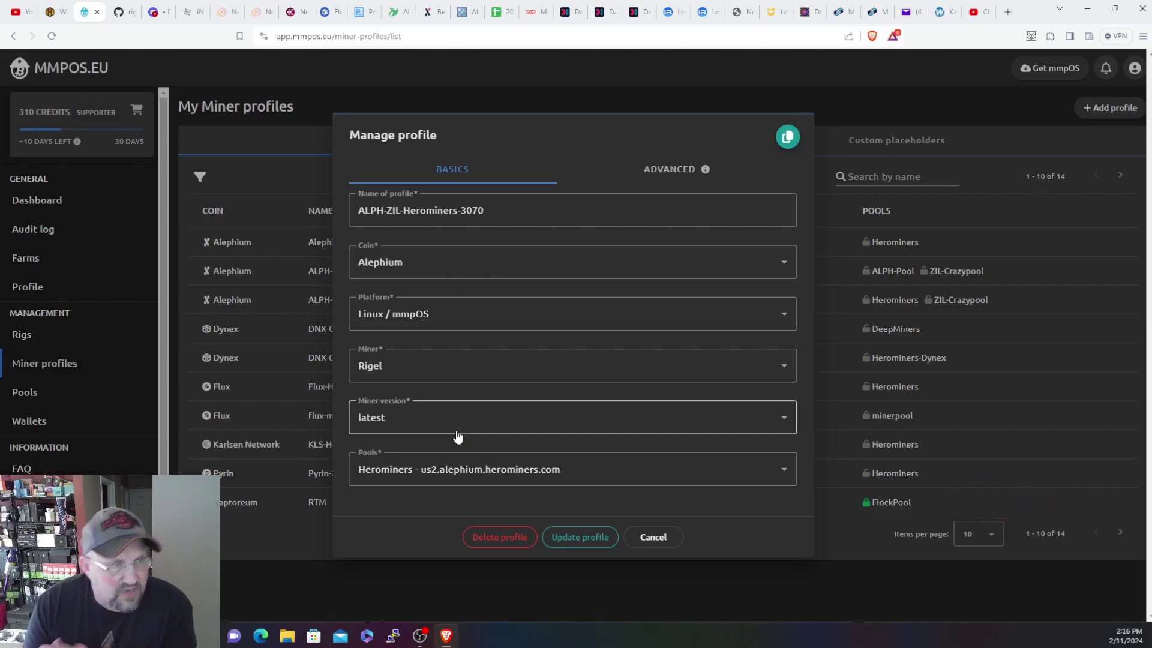
pyautogui.click(407, 416)
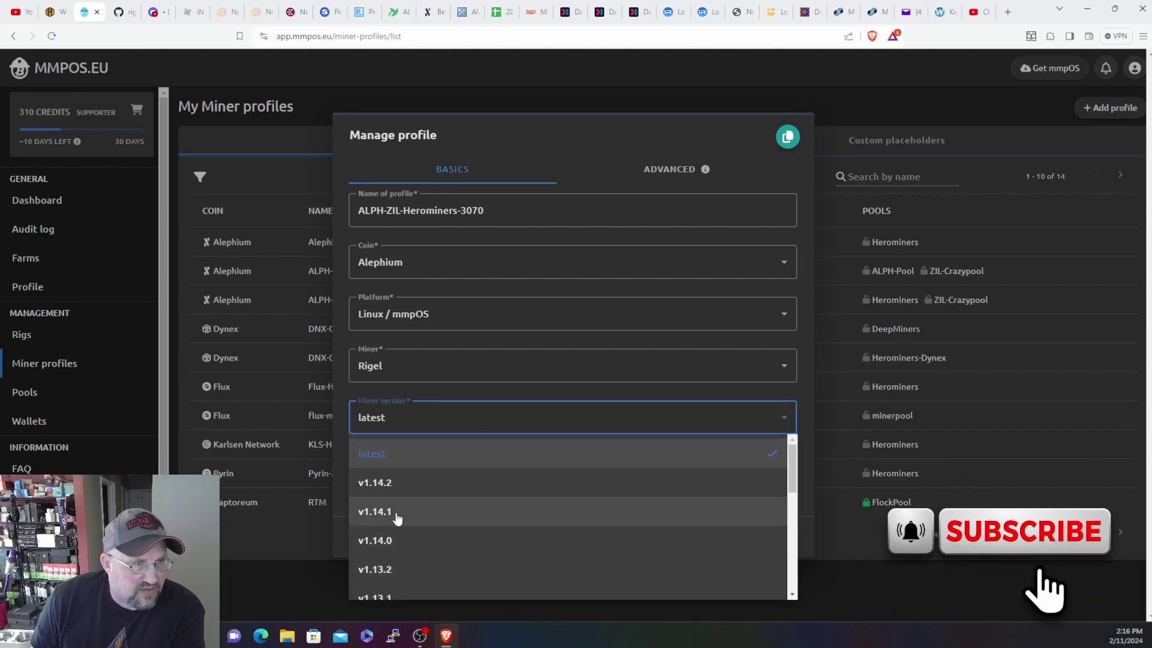
pyautogui.click(473, 388)
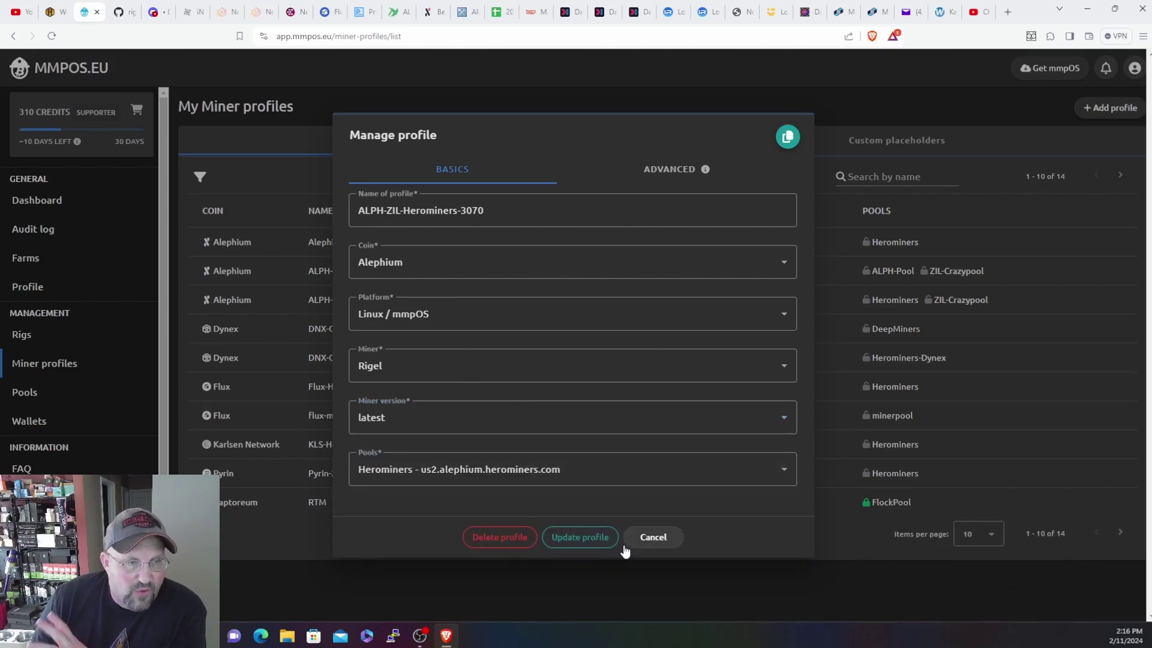
pyautogui.click(660, 537)
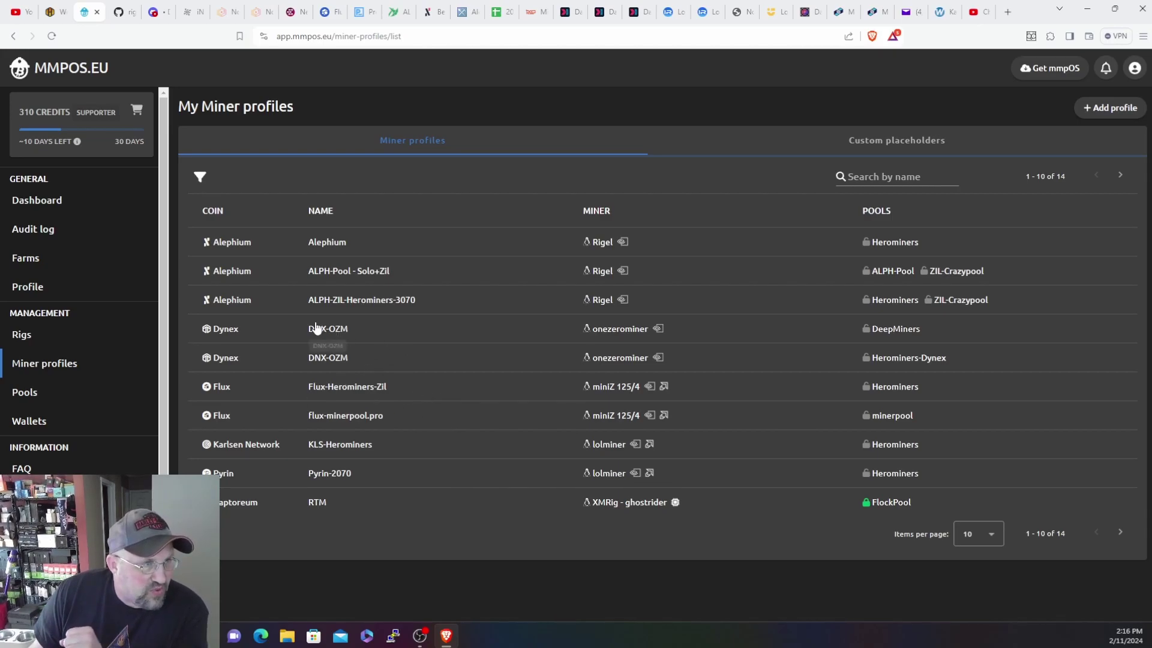
pyautogui.click(366, 301)
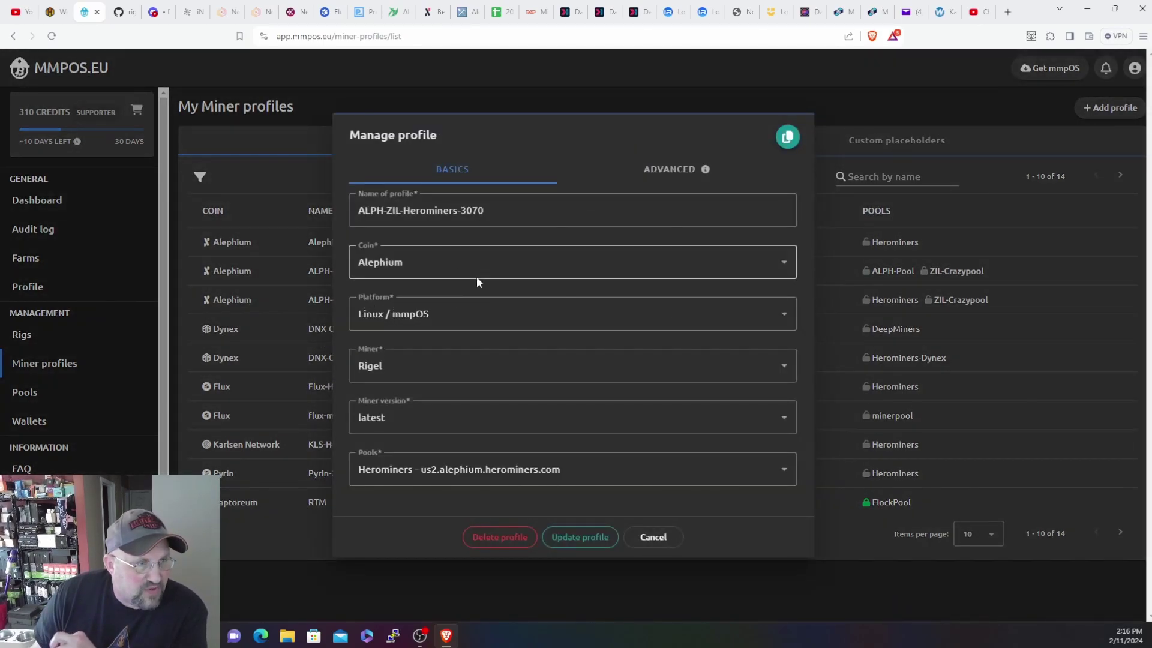
# - Show the profile's advanced settings, down to Rigel arguments ending %custom_3070_rigel_zil%
pyautogui.click(652, 176)
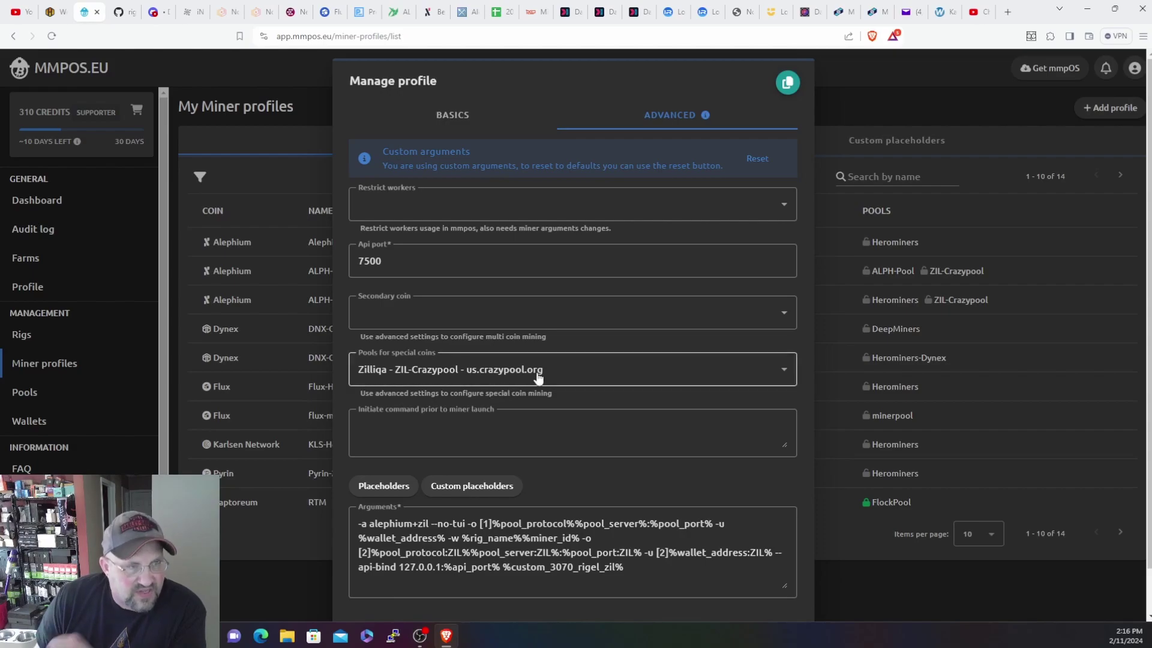
pyautogui.scroll(-2, 533, 384)
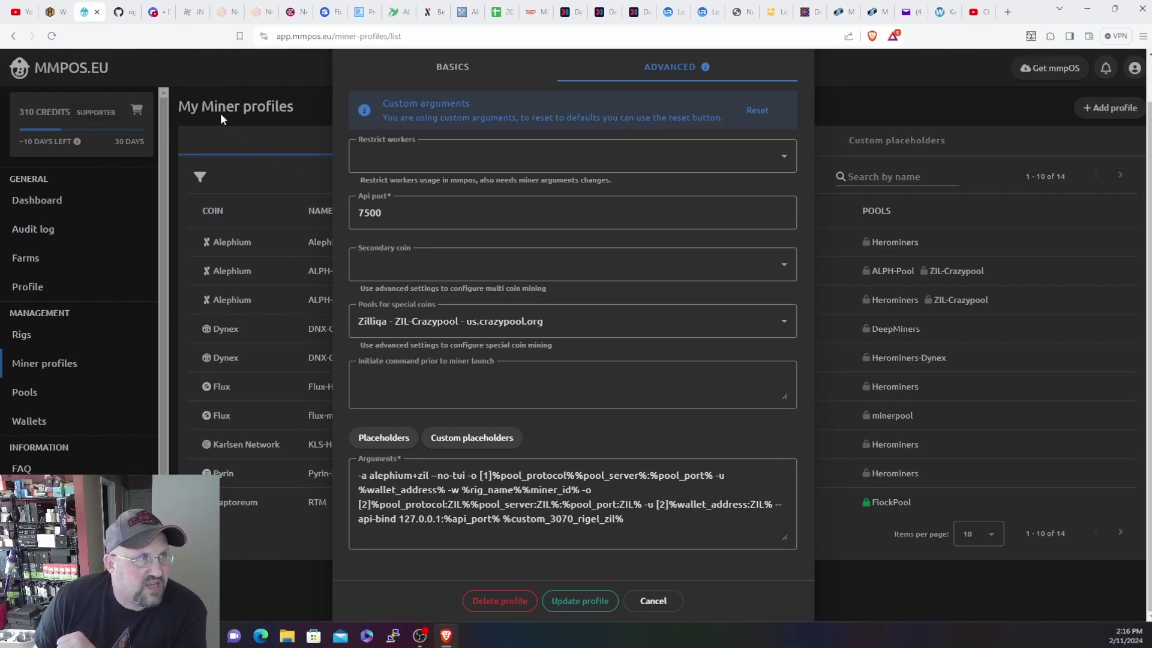
# - Read the Rigel README's Supported algorithms, Dual mining and Usage sections on GitHub
pyautogui.click(118, 12)
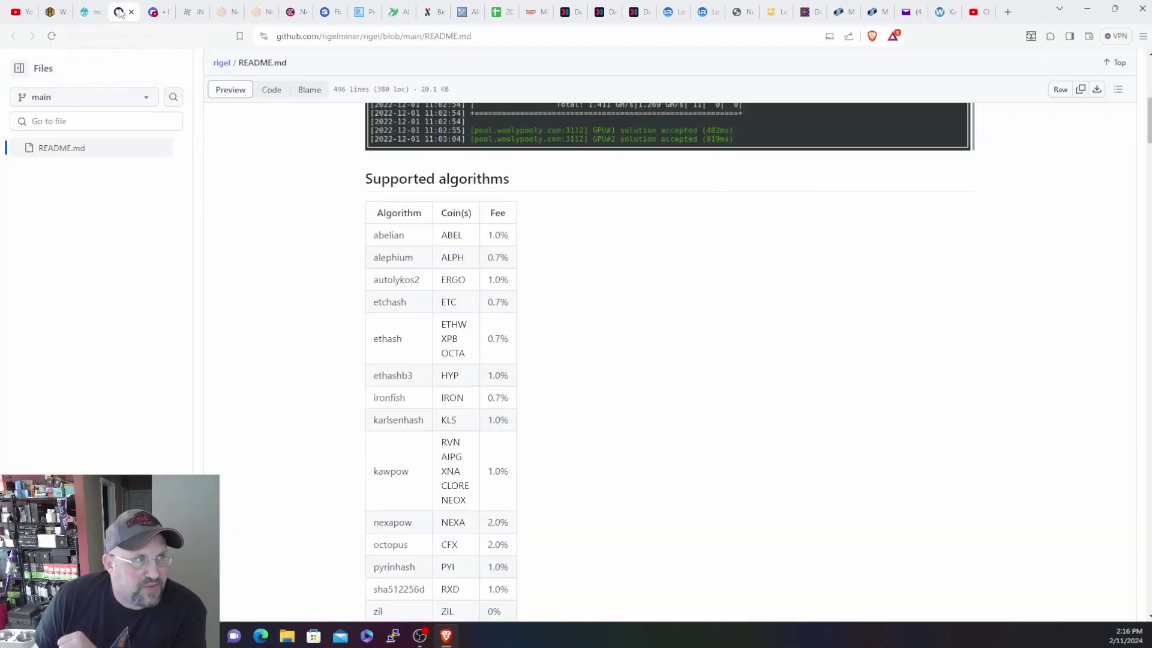
pyautogui.scroll(-7, 399, 230)
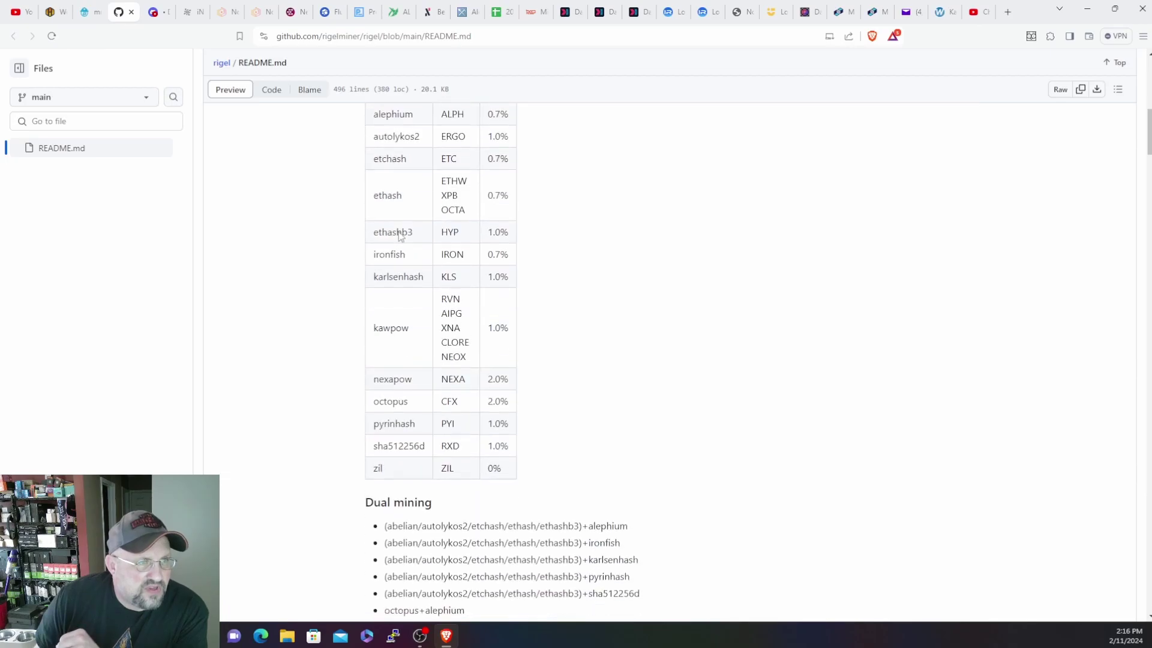
pyautogui.scroll(-4, 399, 230)
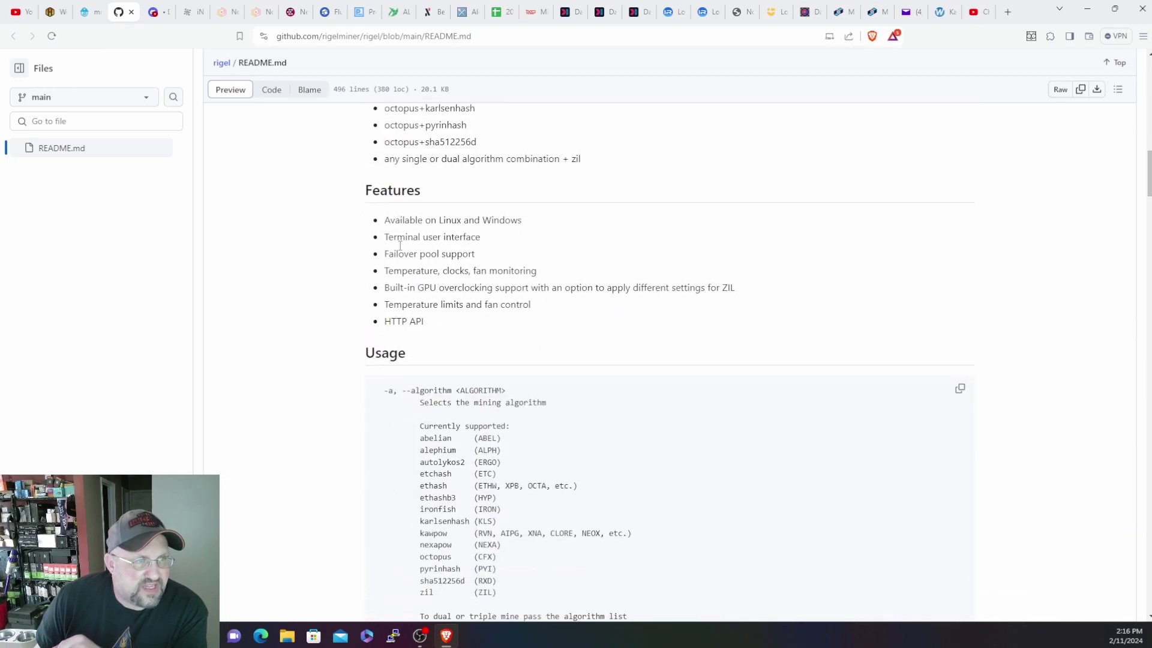
pyautogui.scroll(-5, 399, 246)
pyautogui.scroll(-5, 398, 246)
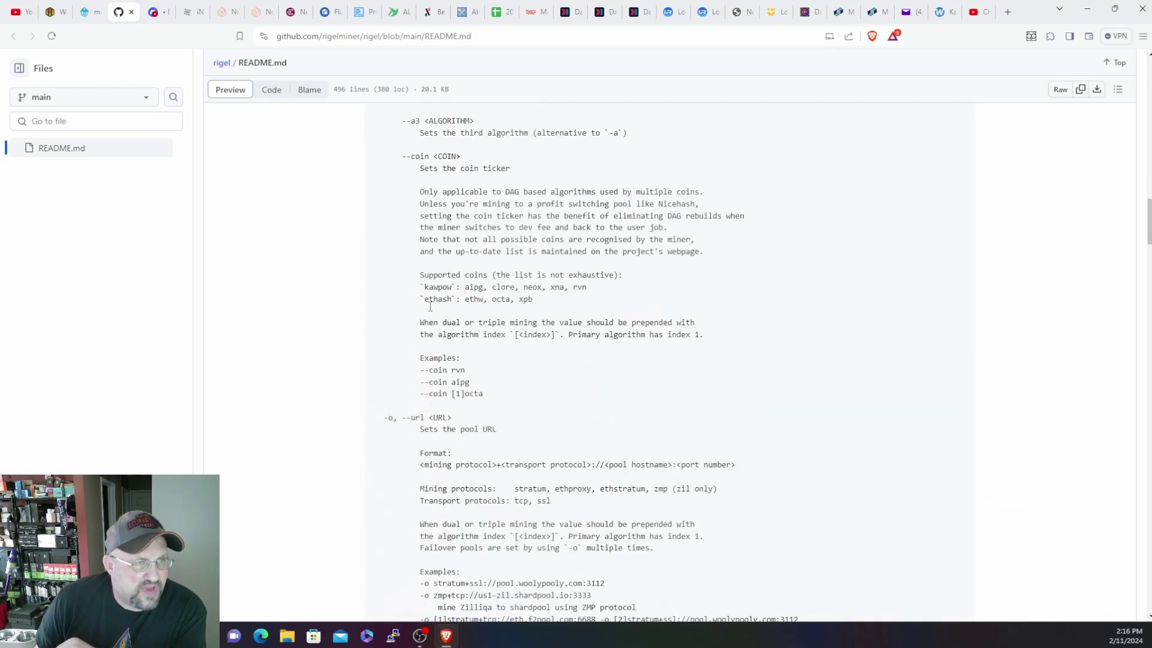
pyautogui.scroll(6, 438, 309)
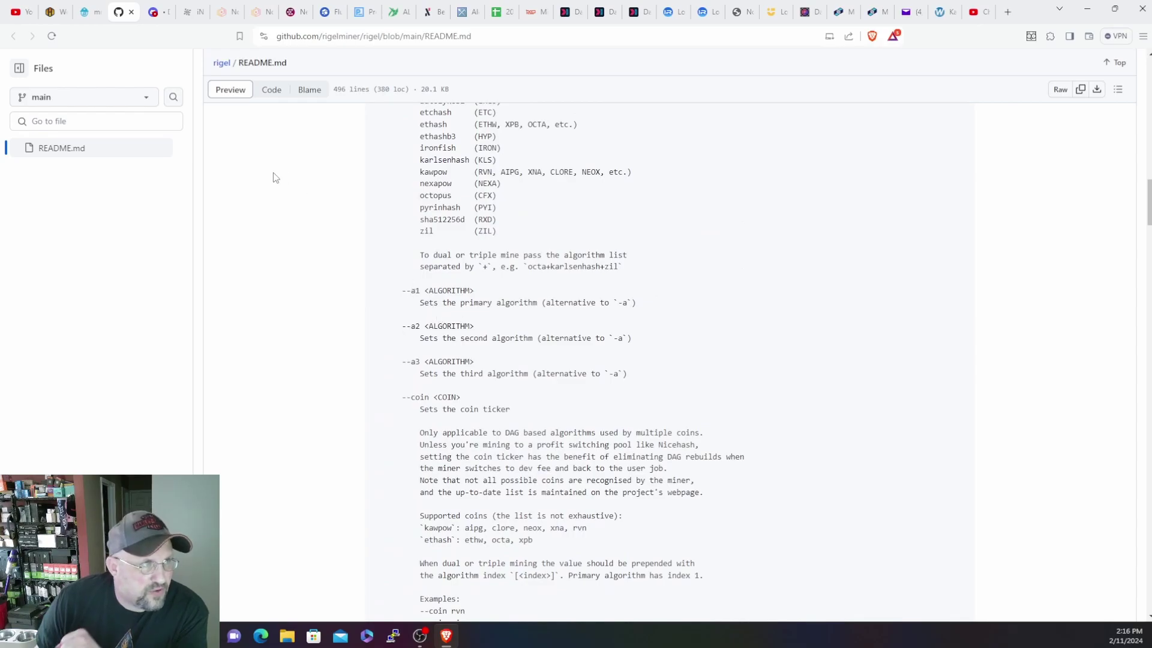
# - Insert the 3070_rigel_zil placeholder into the arguments and remove the duplicate, leaving one
pyautogui.click(96, 16)
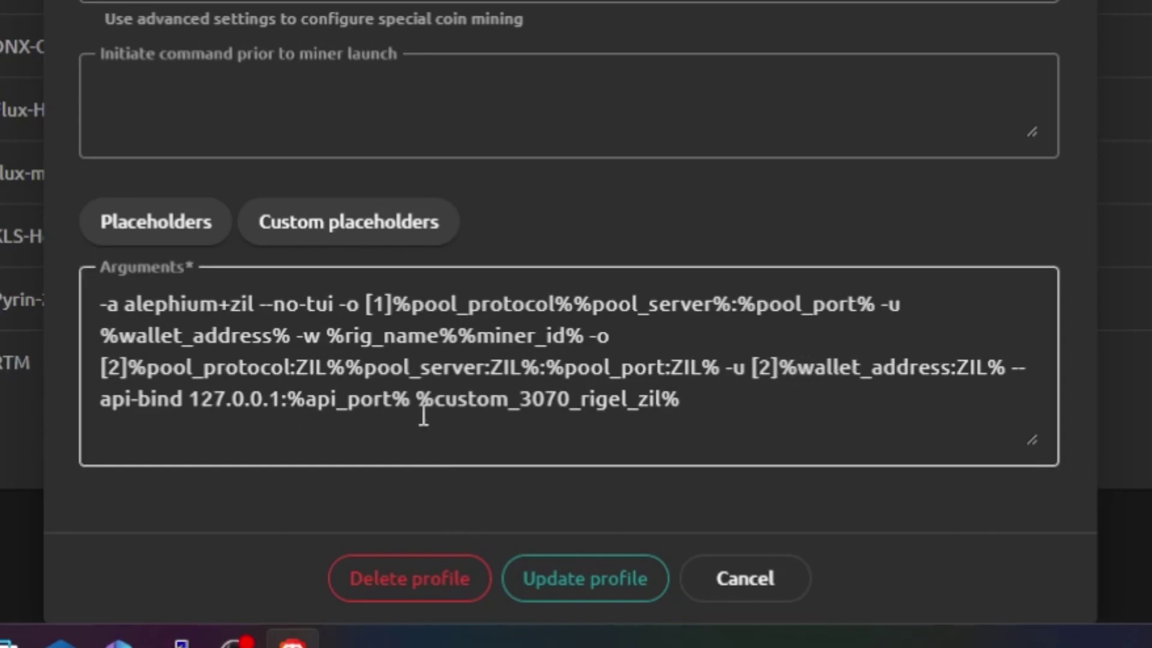
pyautogui.click(377, 227)
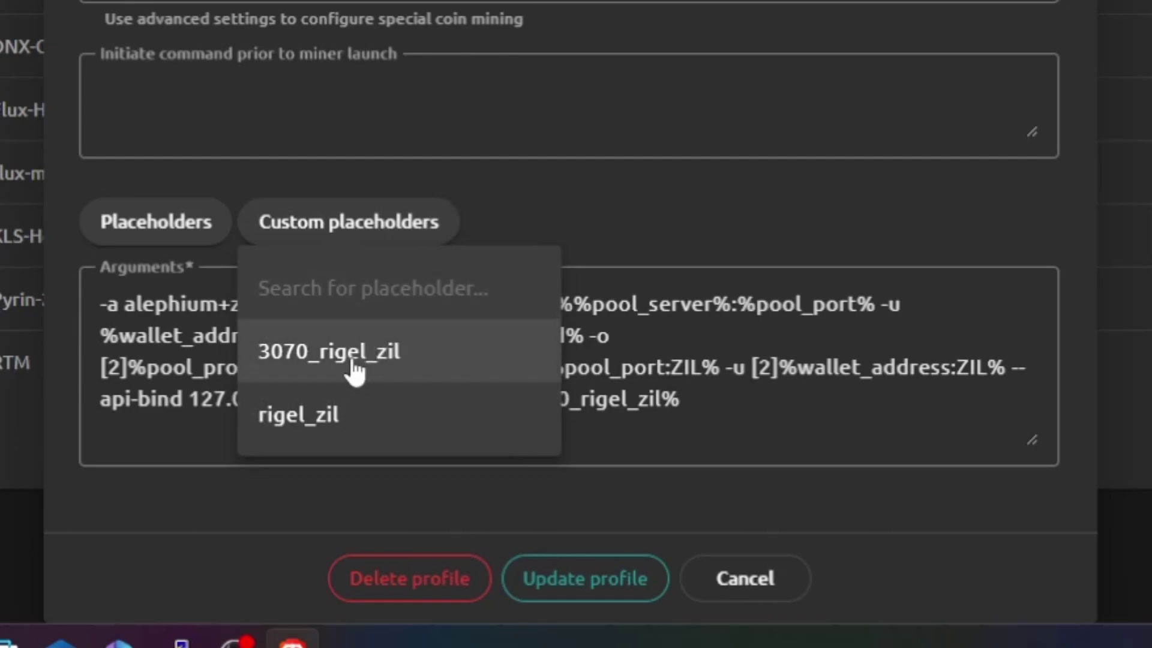
pyautogui.click(329, 352)
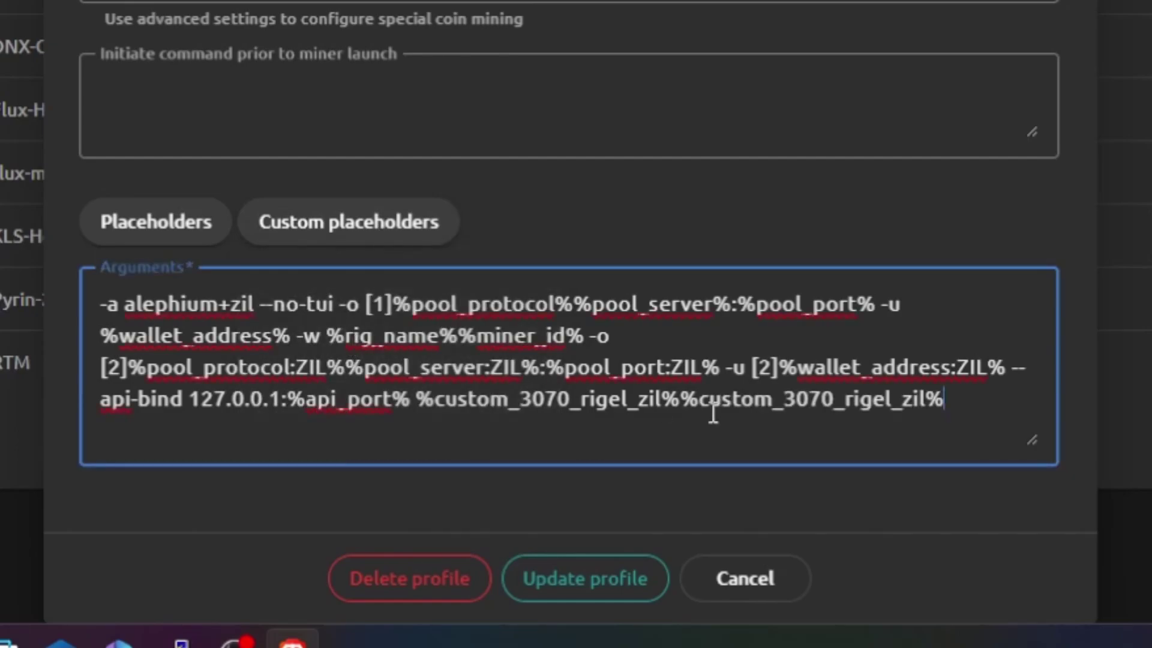
pyautogui.moveTo(958, 406); pyautogui.dragTo(688, 418)
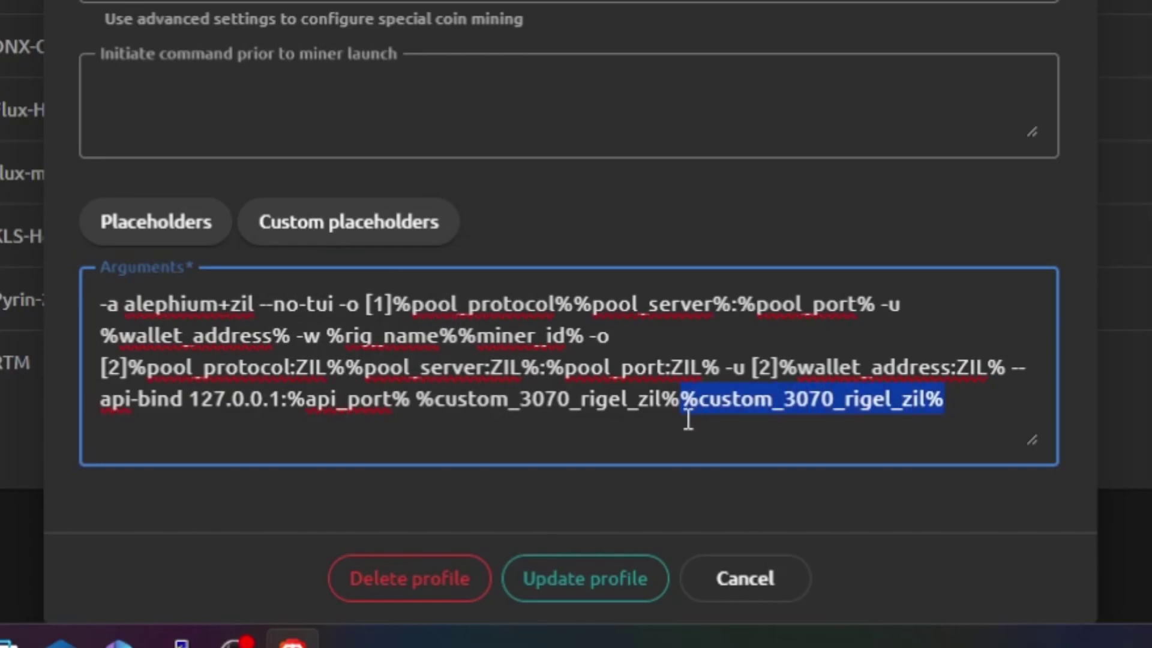
pyautogui.press('BackSpace')
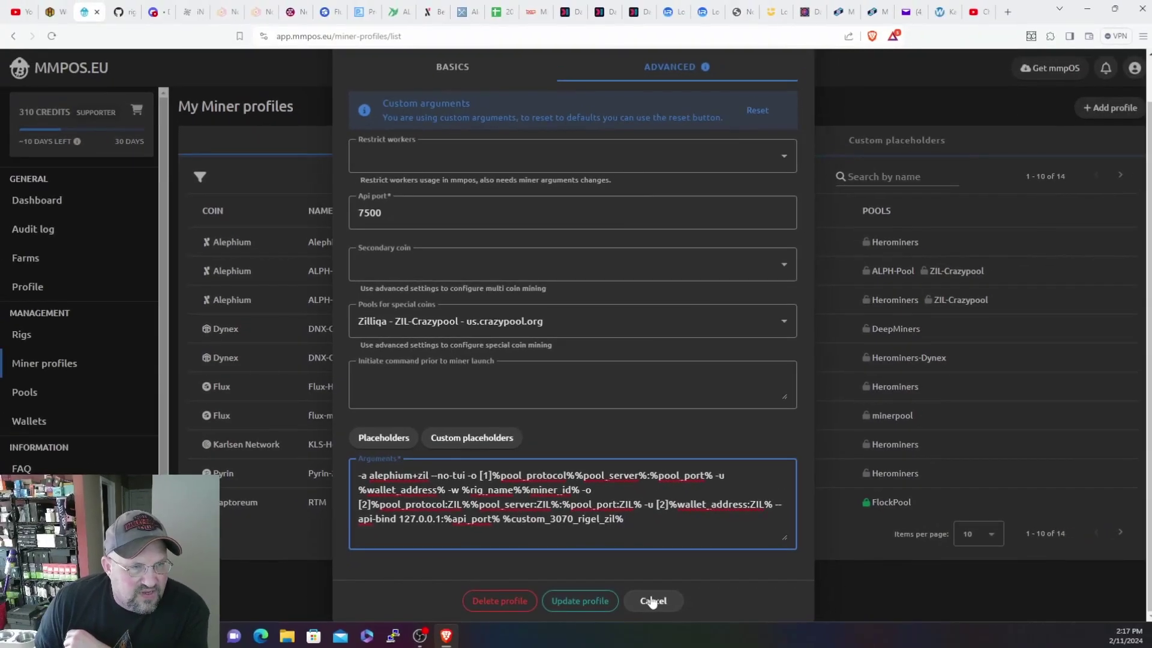
# - Cancel the ALPH-ZIL-Herominers-3070 profile editor without saving changes
pyautogui.click(653, 601)
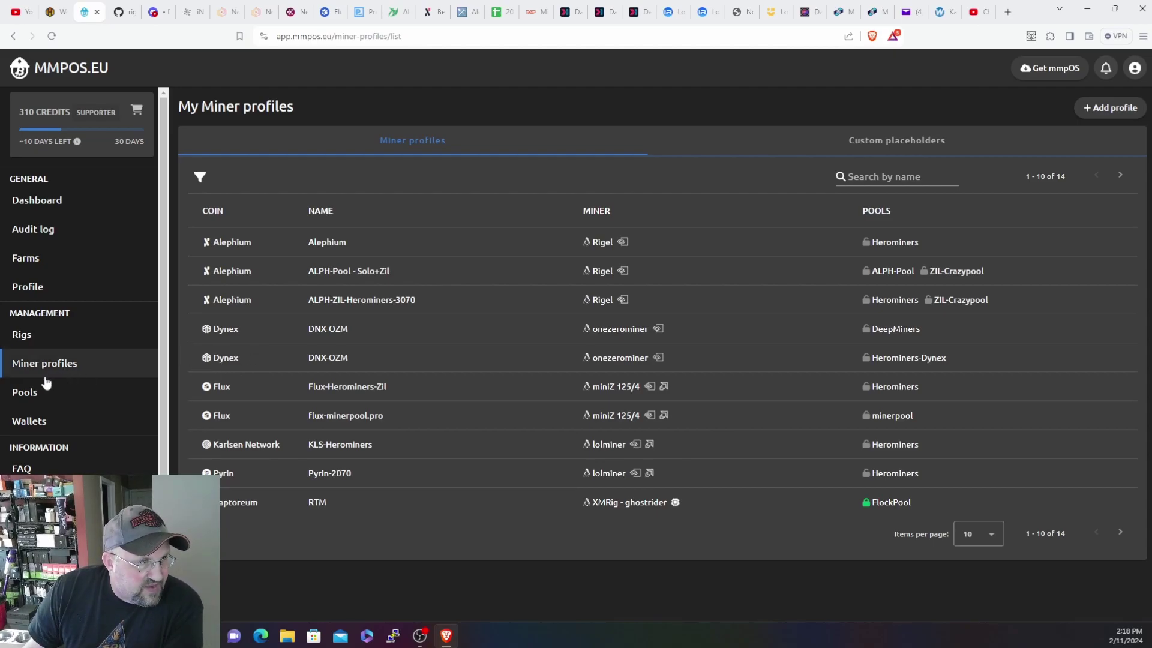
# - Go to the 3080FE rig's detail page and show its mining config options
pyautogui.click(27, 340)
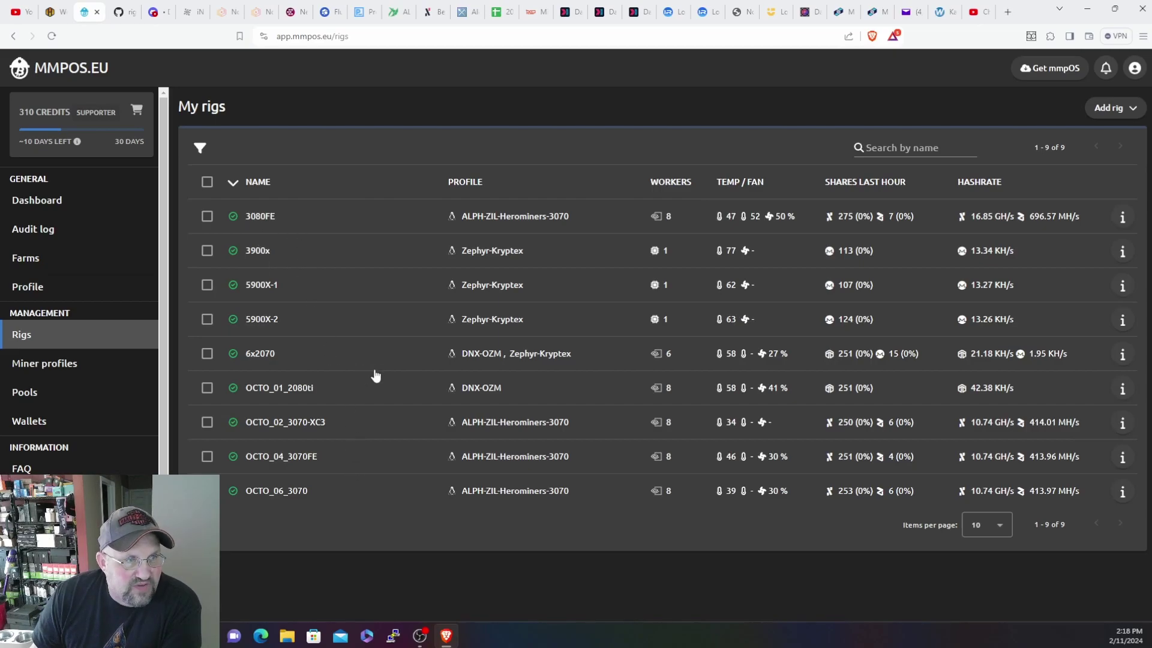
pyautogui.click(333, 224)
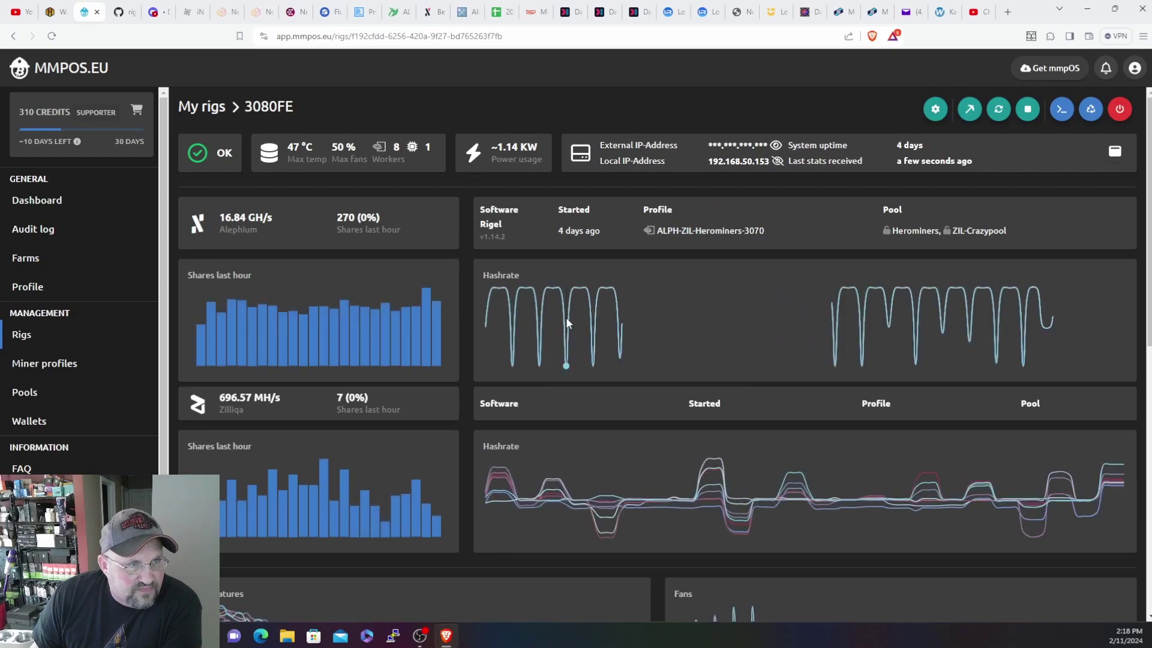
pyautogui.moveTo(568, 322)
pyautogui.scroll(-3, 696, 420)
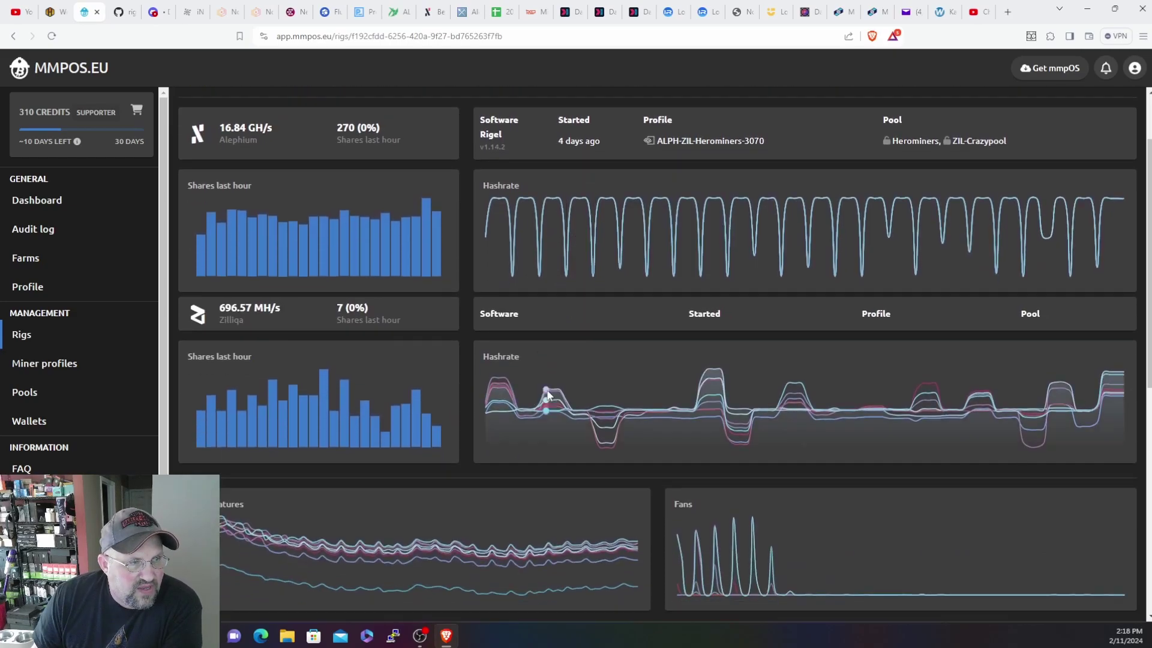
pyautogui.scroll(-1, 951, 517)
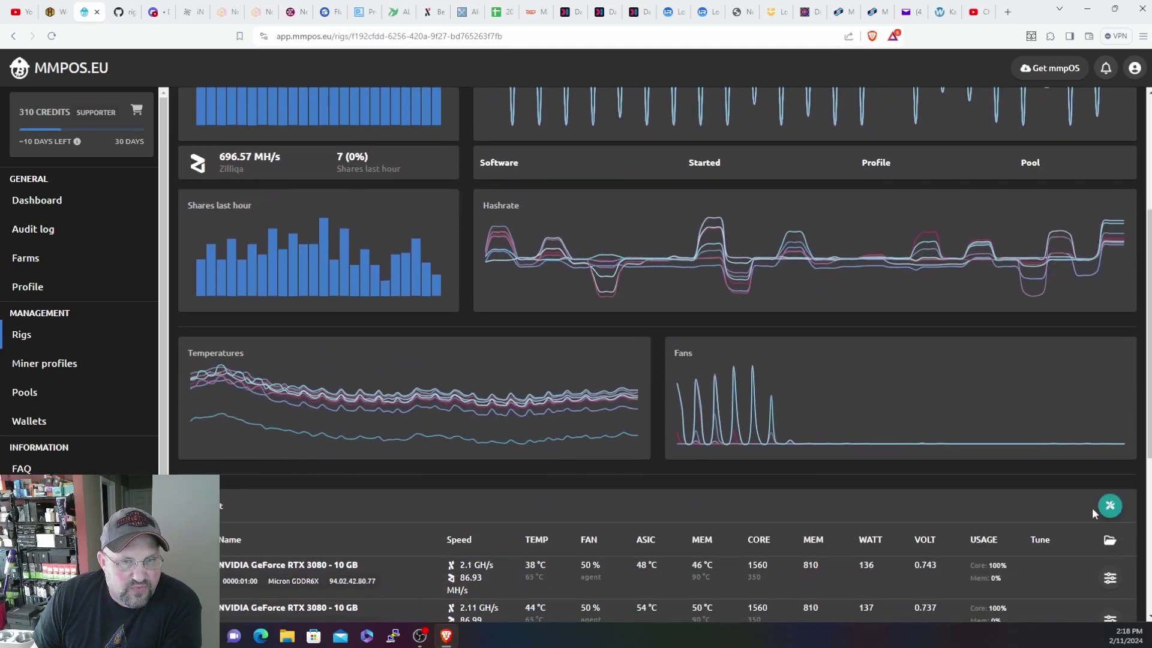
pyautogui.click(1111, 508)
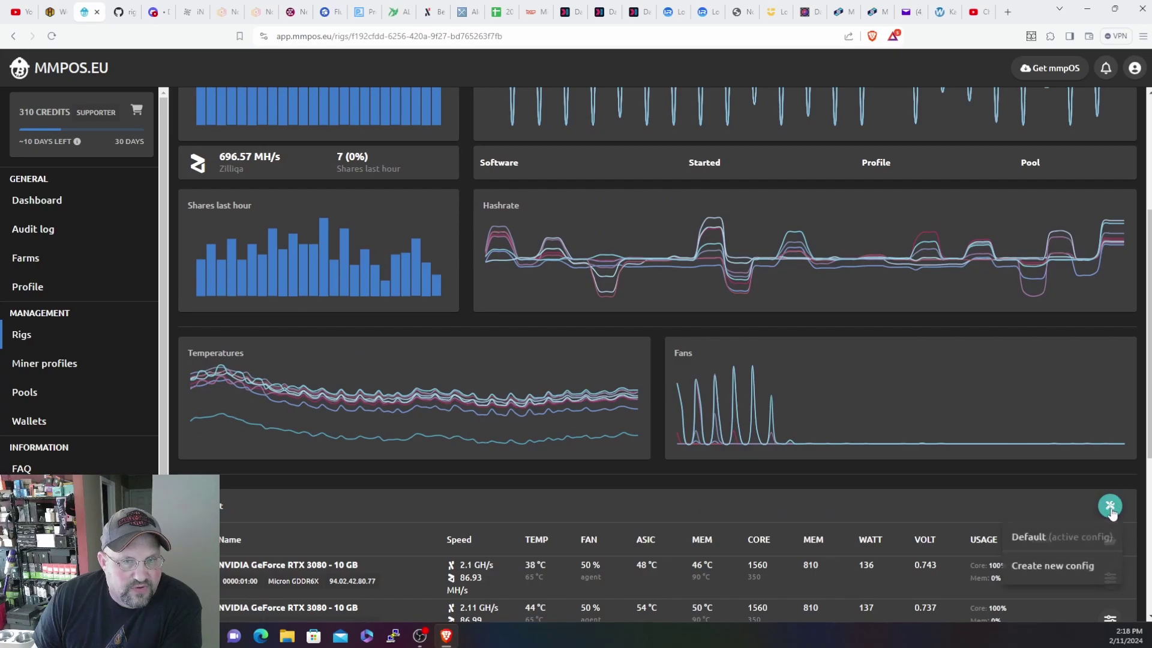
# - In the Default config's placeholders, make the 3070_rigel_zil value end with --lock-mclock [2]6000
pyautogui.click(1059, 535)
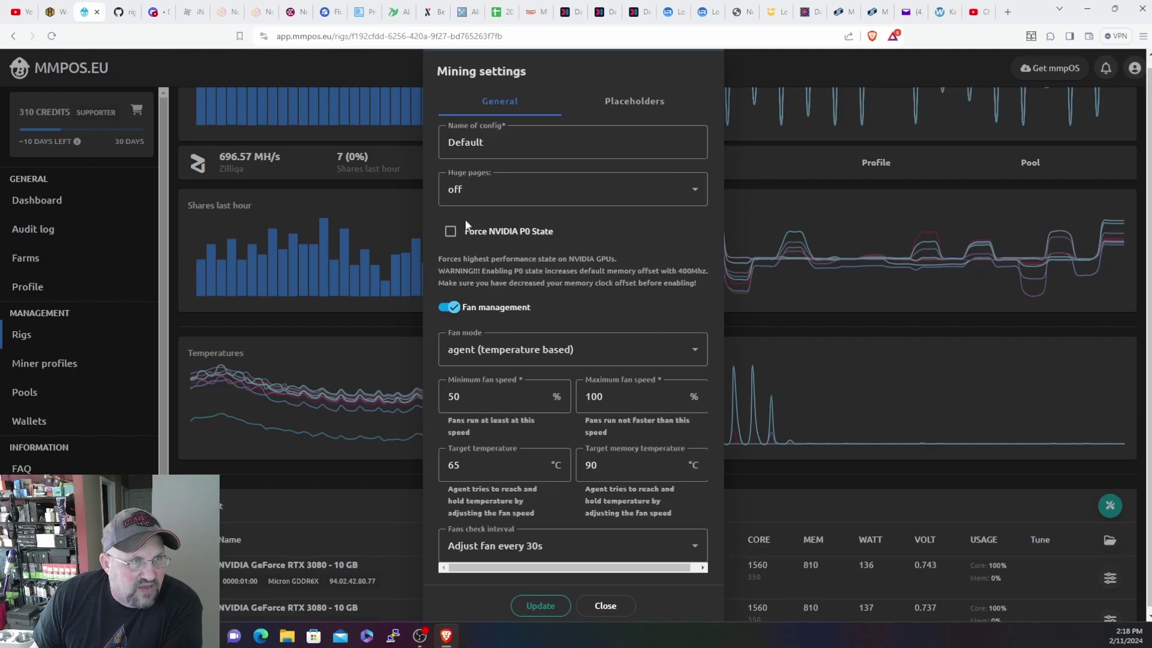
pyautogui.scroll(-1, 558, 456)
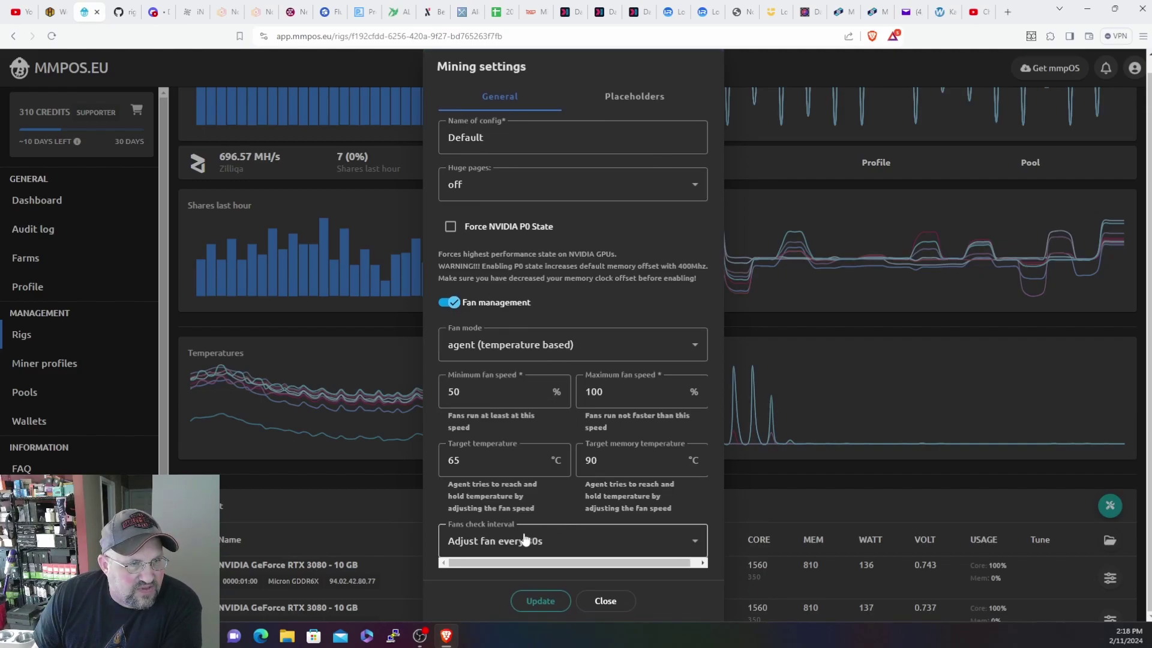
pyautogui.click(614, 105)
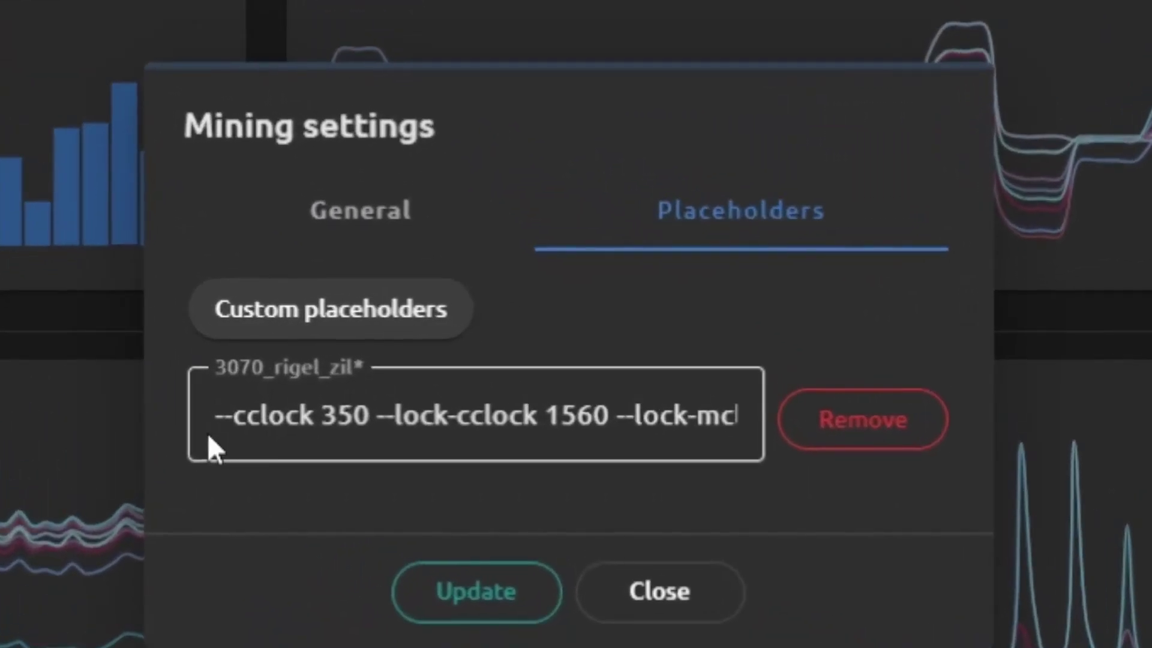
pyautogui.click(466, 356)
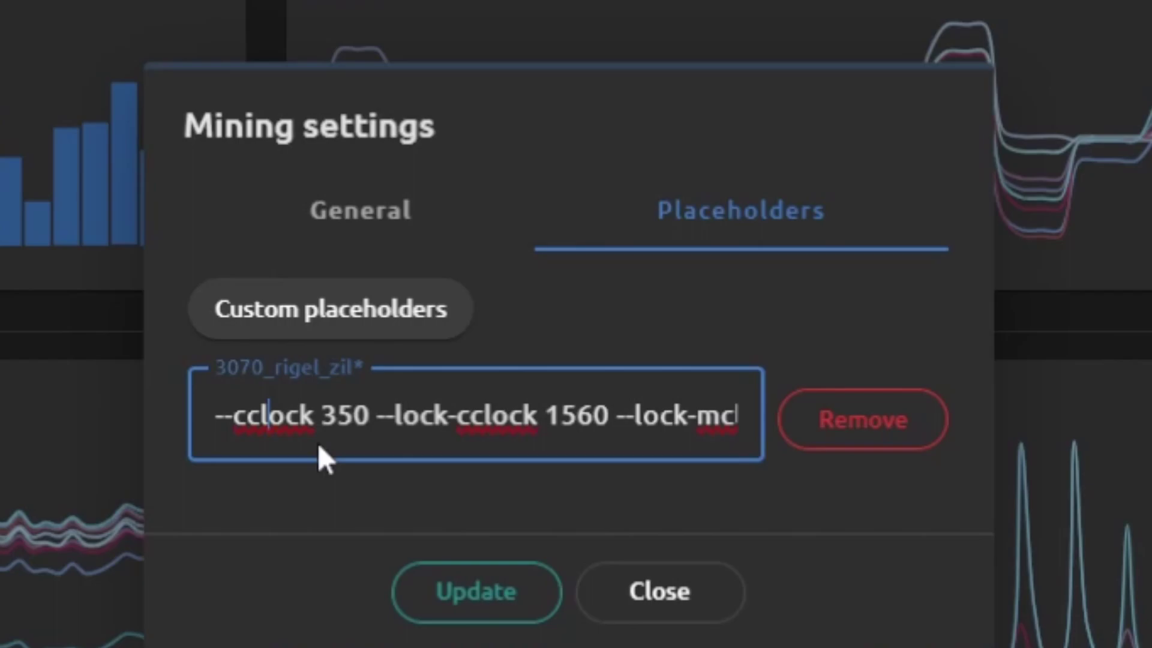
pyautogui.press('Right')
pyautogui.press('Right')
pyautogui.press('Right')
pyautogui.press('Right')
pyautogui.press('Right')
pyautogui.press('Right')
pyautogui.press('Right')
pyautogui.press('Right')
pyautogui.press('Right')
pyautogui.press('Right')
pyautogui.press('Right')
pyautogui.press('Right')
pyautogui.press('Right')
pyautogui.press('Right')
pyautogui.press('Right')
pyautogui.press('Right')
pyautogui.press('Right')
pyautogui.press('Right')
pyautogui.press('Right')
pyautogui.press('Right')
pyautogui.press('Right')
pyautogui.press('Right')
pyautogui.press('Right')
pyautogui.press('Right')
pyautogui.press('Right')
pyautogui.press('Right')
pyautogui.press('Right')
pyautogui.press('Right')
pyautogui.press('Right')
pyautogui.press('Right')
pyautogui.press('Right')
pyautogui.press('Right')
pyautogui.press('Right')
pyautogui.press('Right')
pyautogui.press('Right')
pyautogui.press('Right')
pyautogui.press('Right')
pyautogui.press('Right')
pyautogui.press('Right')
pyautogui.press('Right')
pyautogui.press('Right')
pyautogui.press('Right')
pyautogui.press('Right')
pyautogui.press('Right')
pyautogui.press('Right')
pyautogui.press('Right')
pyautogui.press('Right')
pyautogui.press('Right')
pyautogui.press('Right')
pyautogui.press('Right')
pyautogui.press('Right')
pyautogui.press('Right')
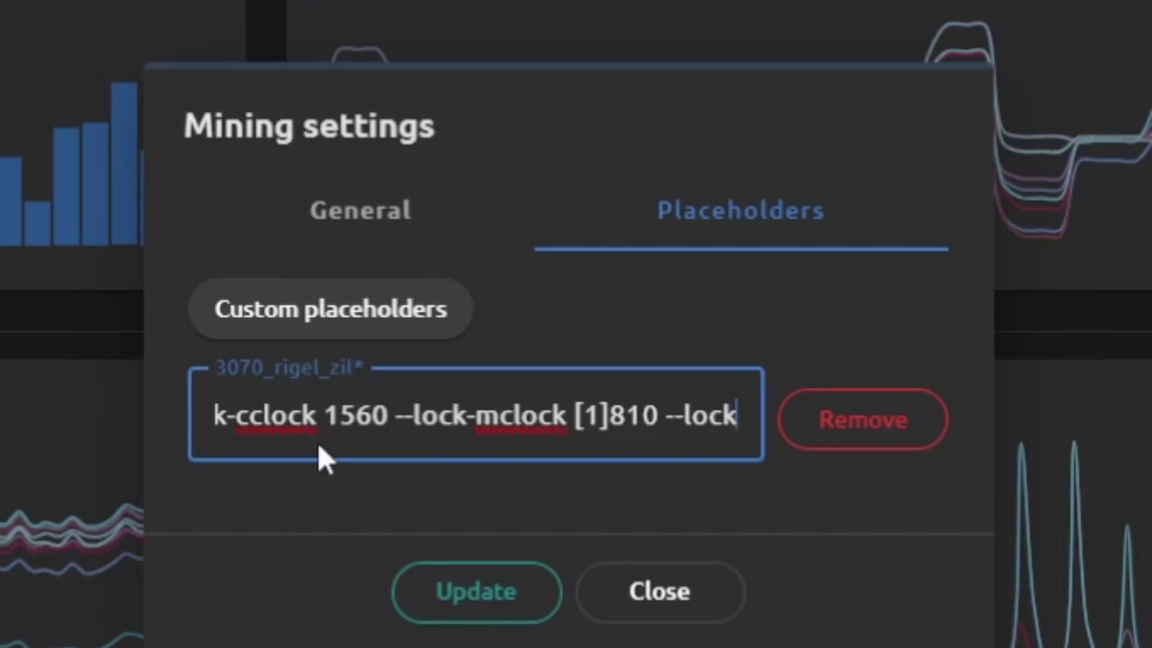
pyautogui.press('Right')
pyautogui.press('Right')
pyautogui.press('Right')
pyautogui.press('Right')
pyautogui.press('Right')
pyautogui.press('Right')
pyautogui.press('Right')
pyautogui.press('Right')
pyautogui.press('Right')
pyautogui.press('Right')
pyautogui.press('Right')
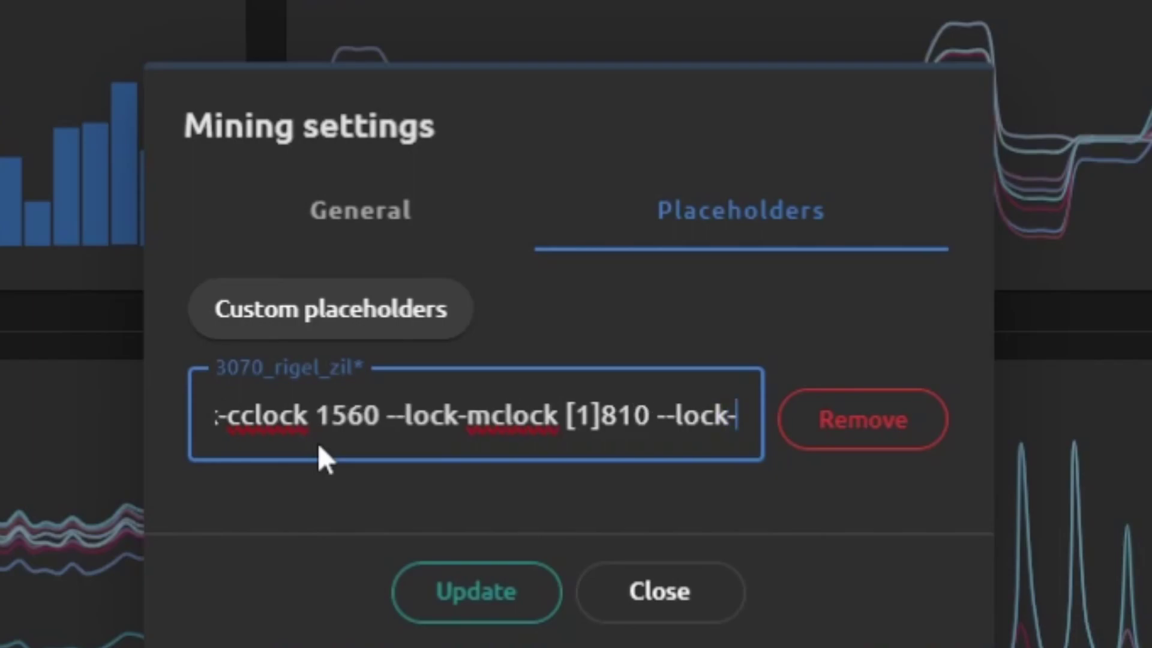
pyautogui.write('6000')
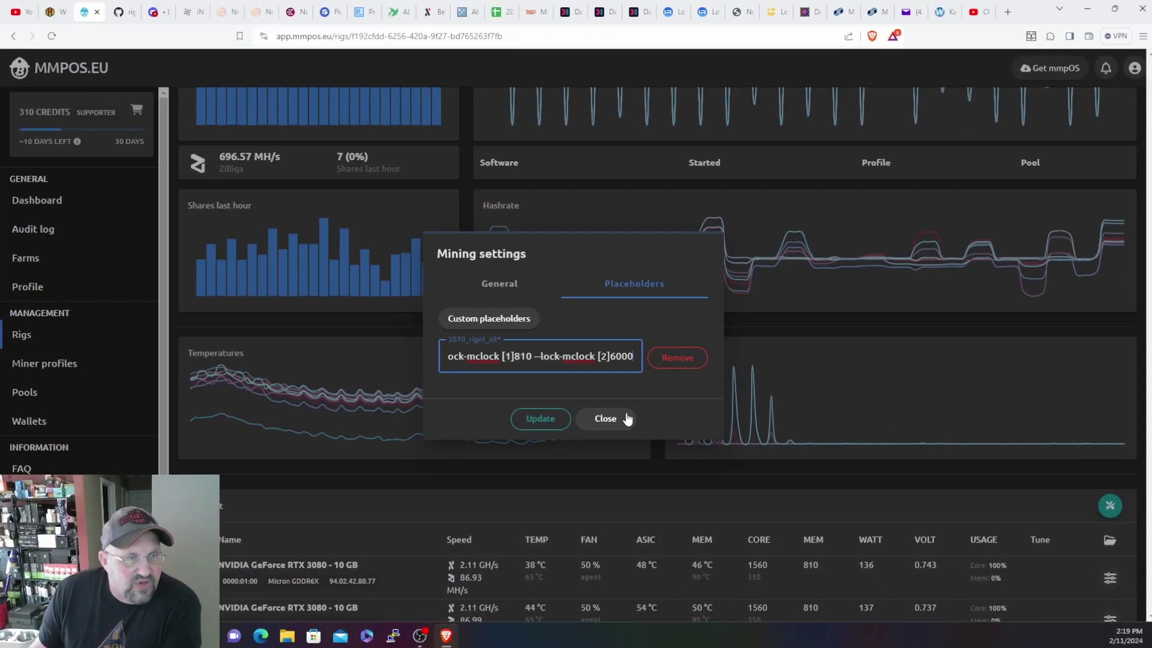
# - Close the mining settings, review the rig's GPU clock values, and go to Miner profiles
pyautogui.click(657, 475)
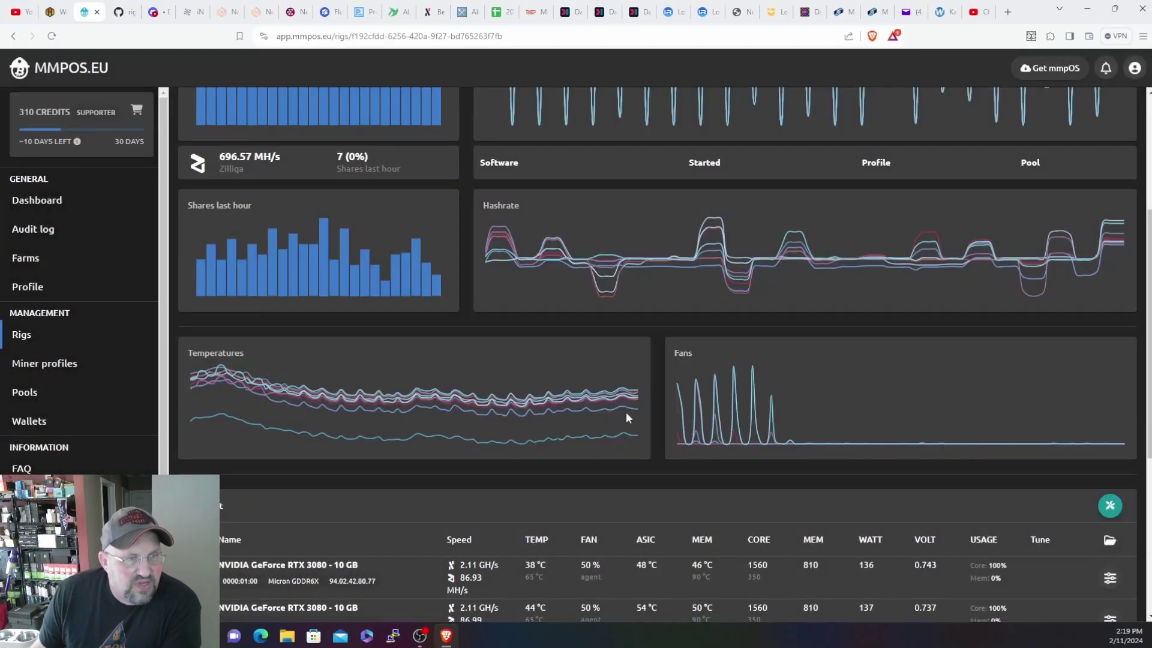
pyautogui.scroll(-2, 782, 407)
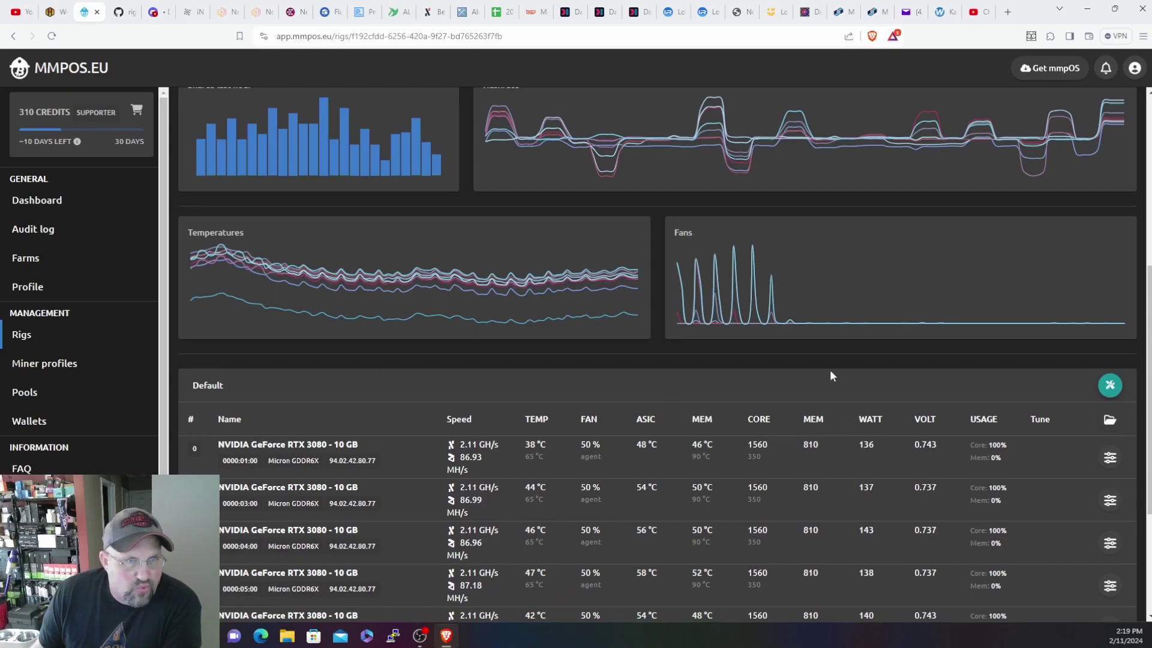
pyautogui.scroll(-2, 780, 369)
pyautogui.scroll(-1, 746, 347)
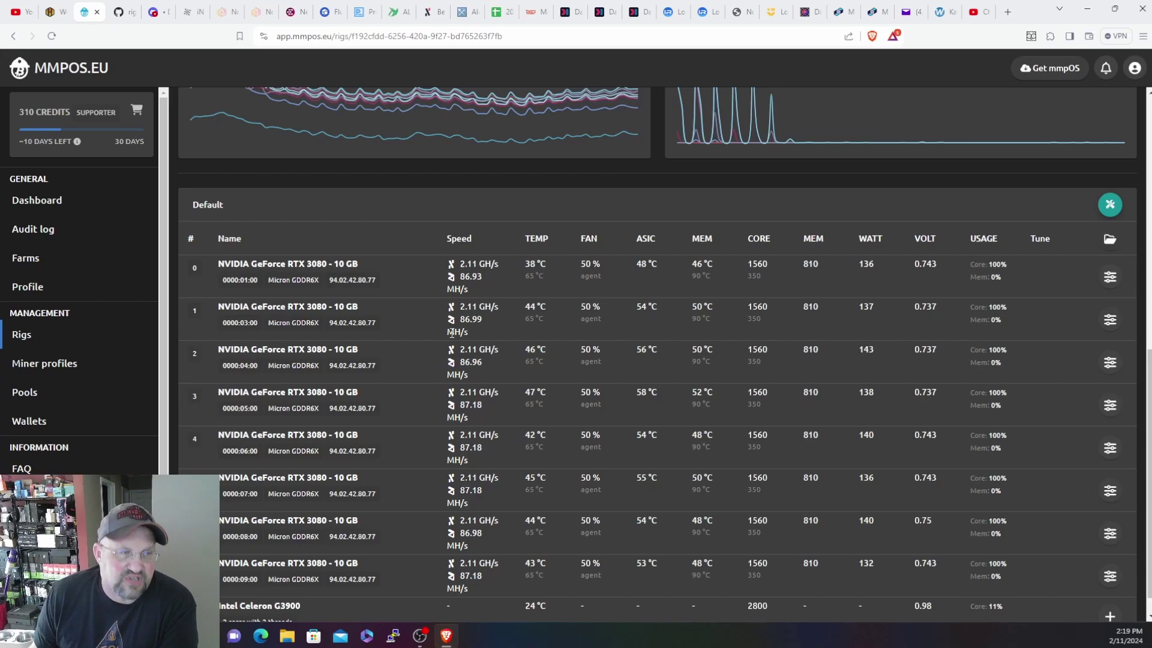
pyautogui.scroll(-1, 534, 381)
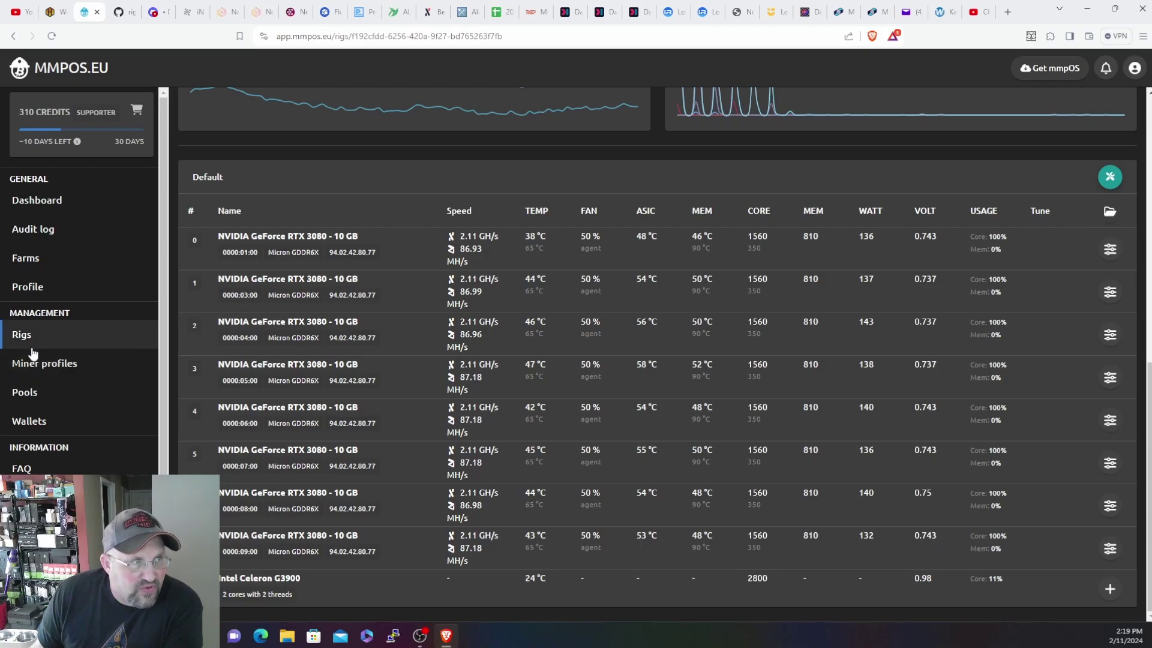
pyautogui.click(66, 363)
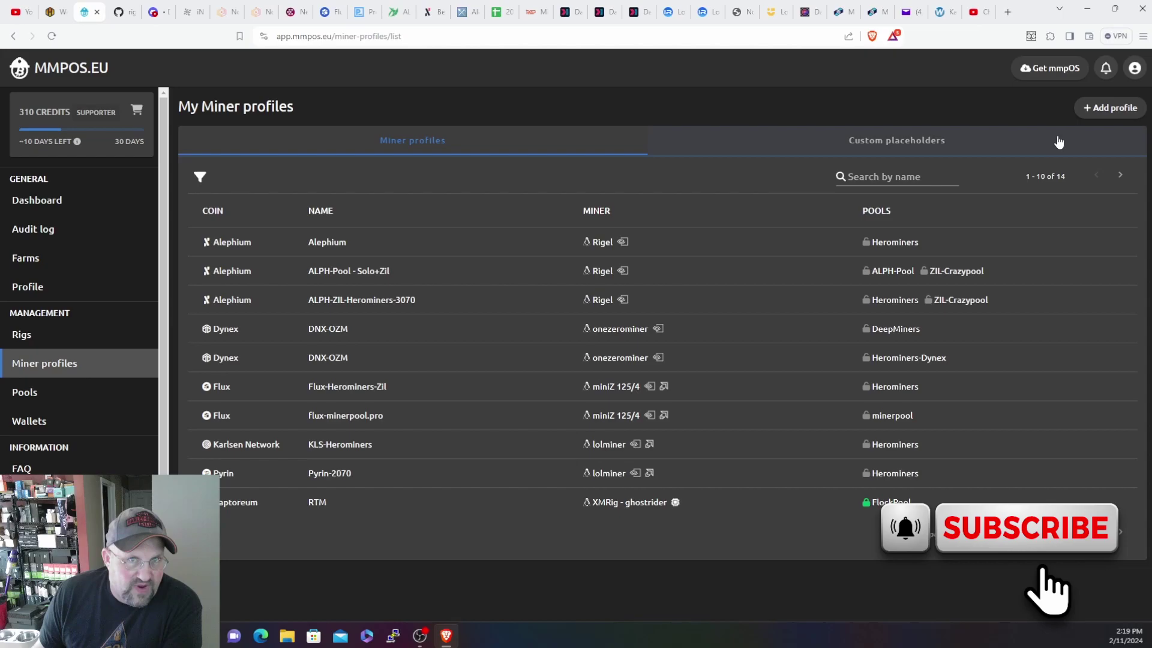
# - Create a new miner profile with AIPowergrid as the coin and Rigel as the miner
pyautogui.click(1089, 110)
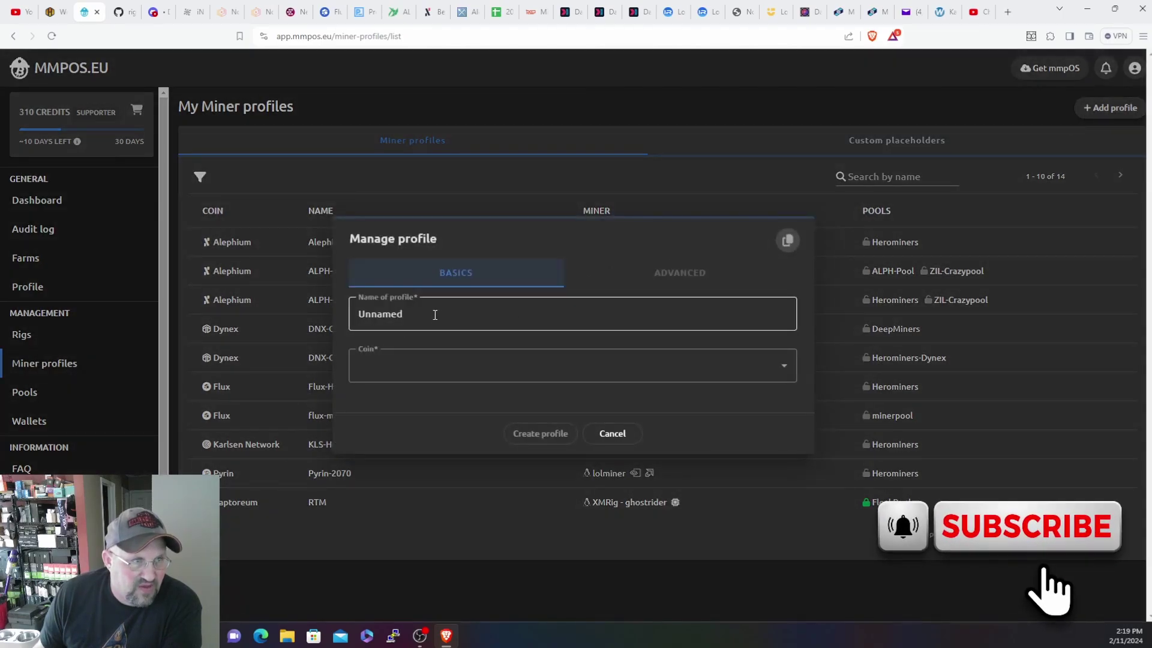
pyautogui.click(587, 374)
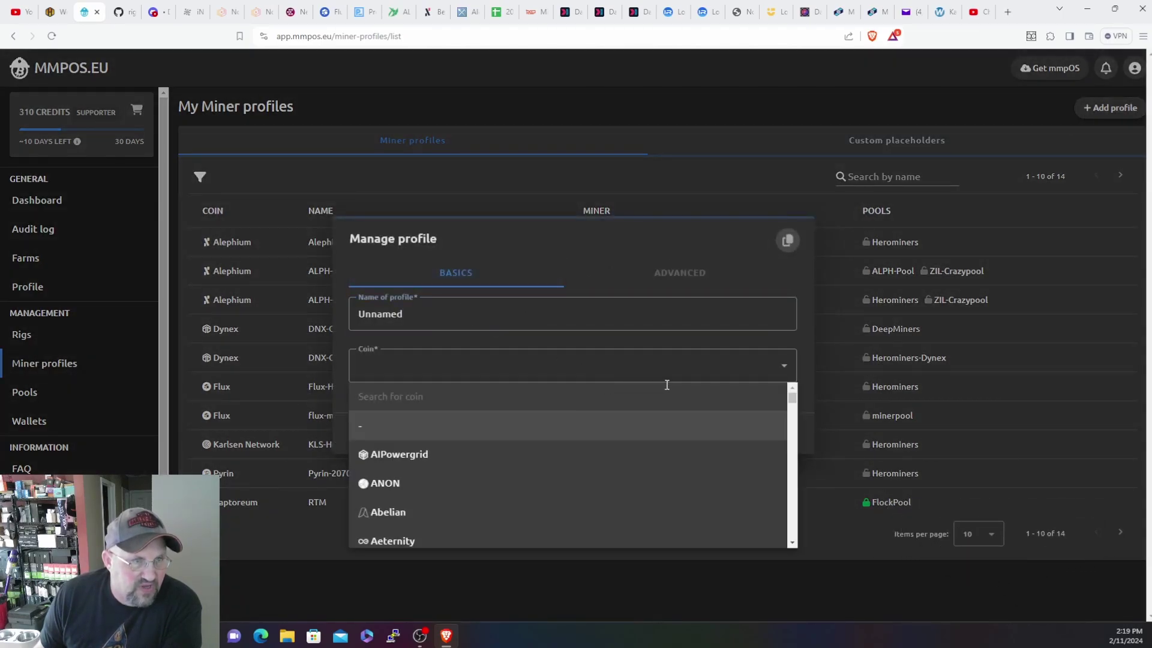
pyautogui.click(804, 405)
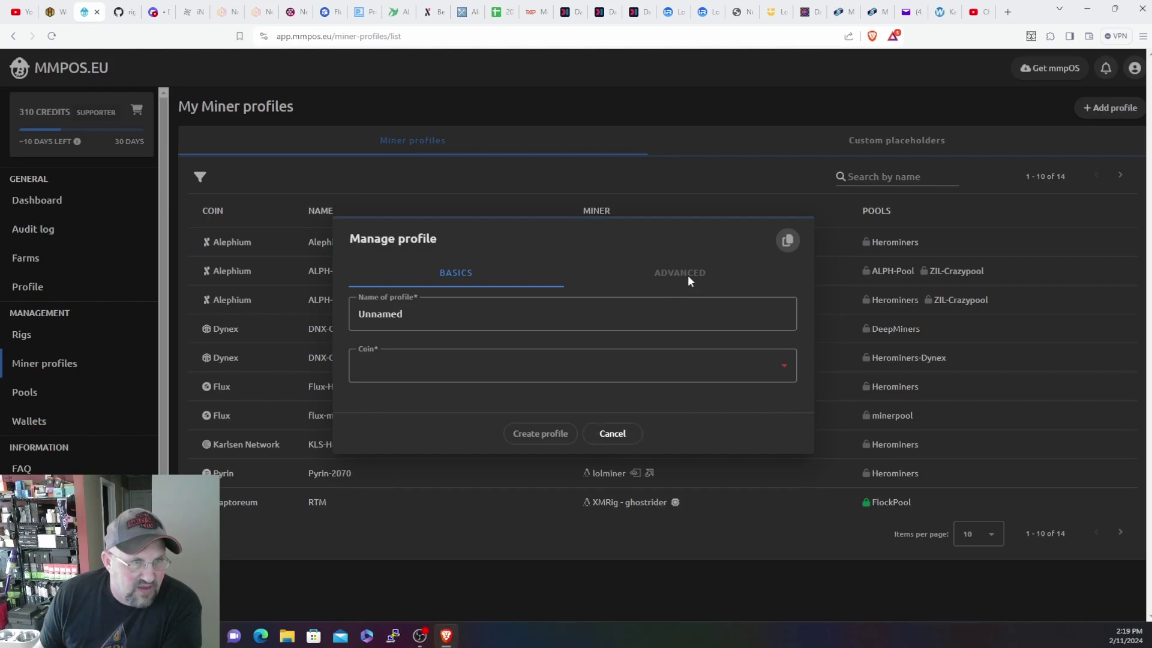
pyautogui.click(408, 366)
pyautogui.click(444, 462)
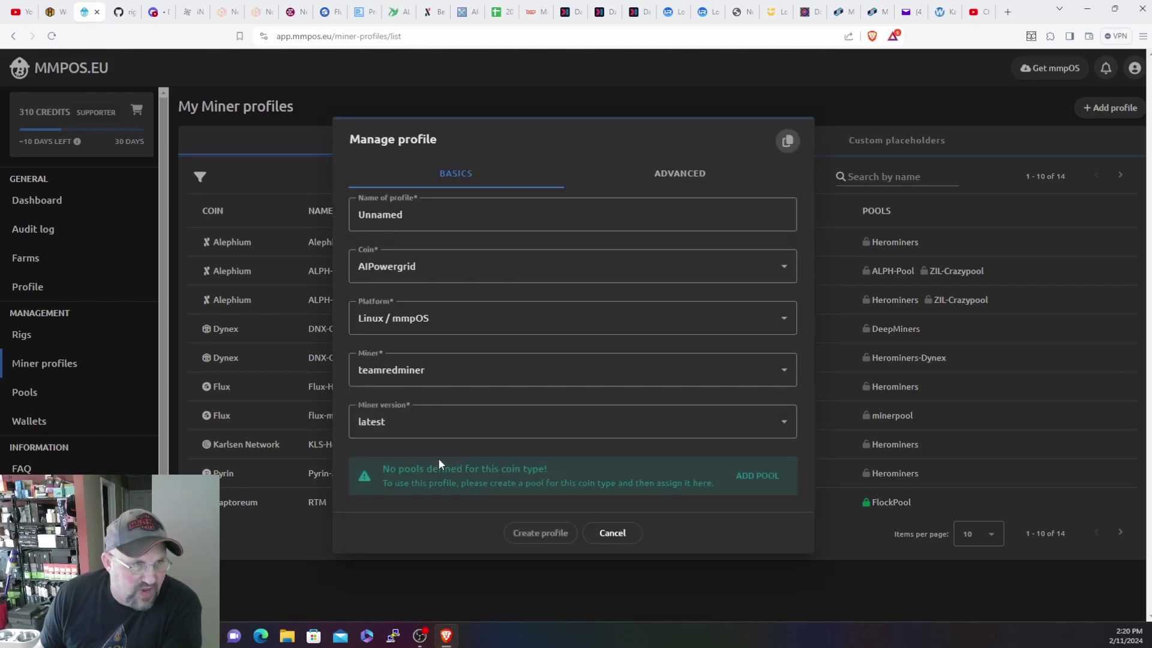
pyautogui.click(426, 373)
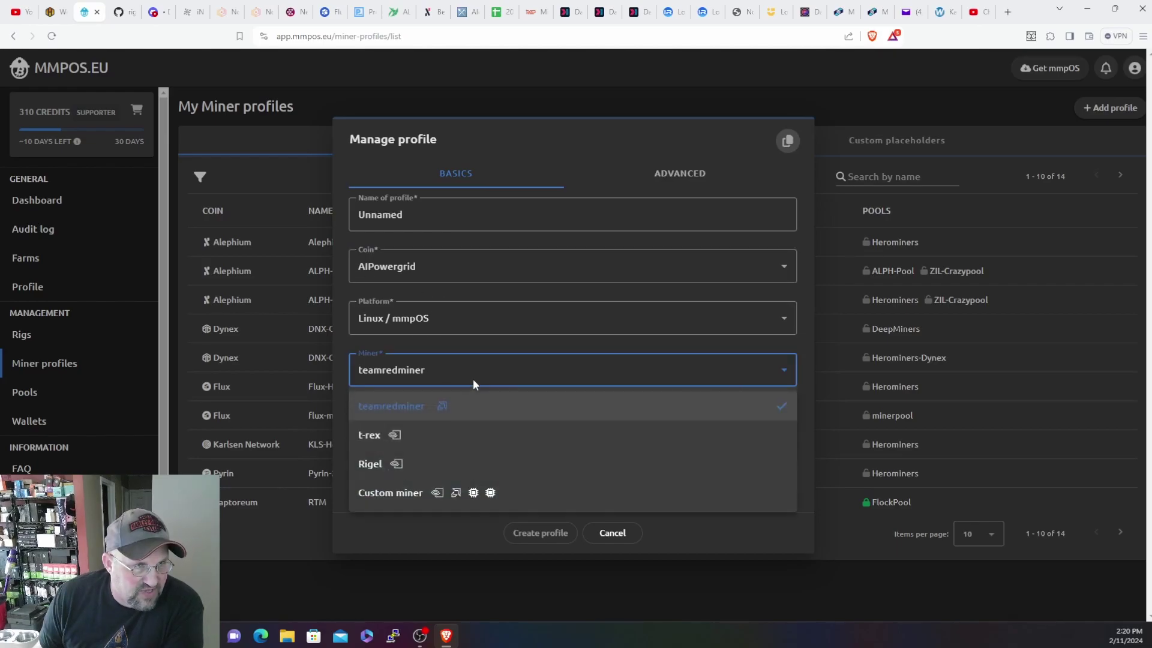
pyautogui.click(422, 462)
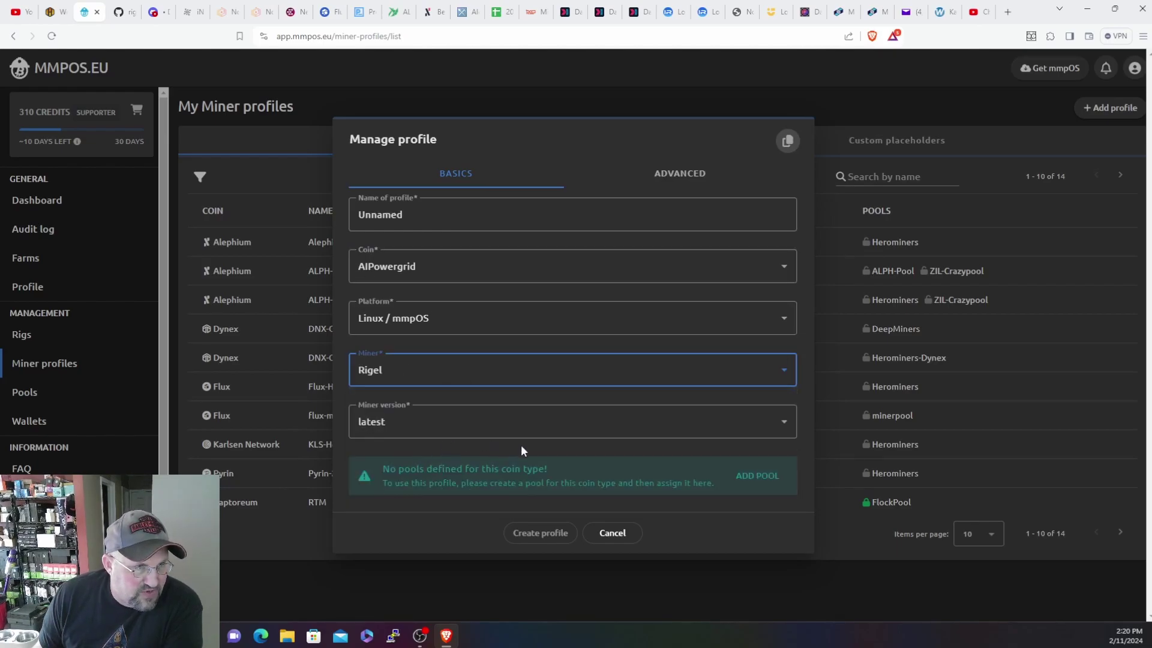
# - Expand the profile's advanced settings and choose Zilliqa - ZIL-Crazypool - us.crazypool.org as the special-coin pool
pyautogui.click(679, 177)
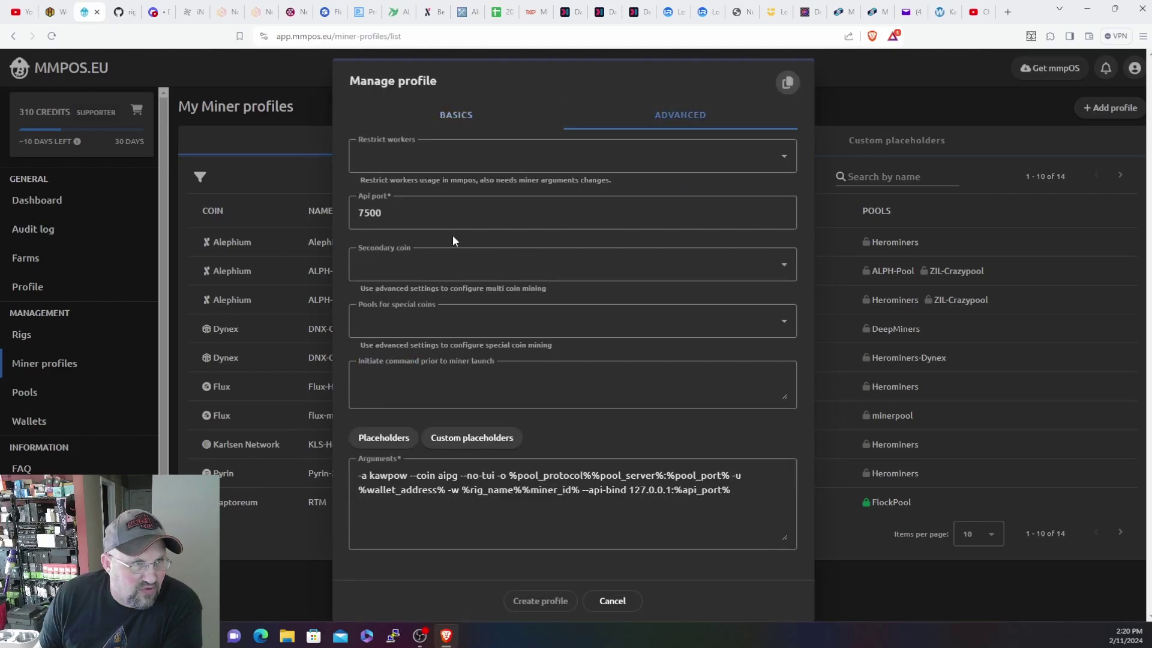
pyautogui.click(412, 321)
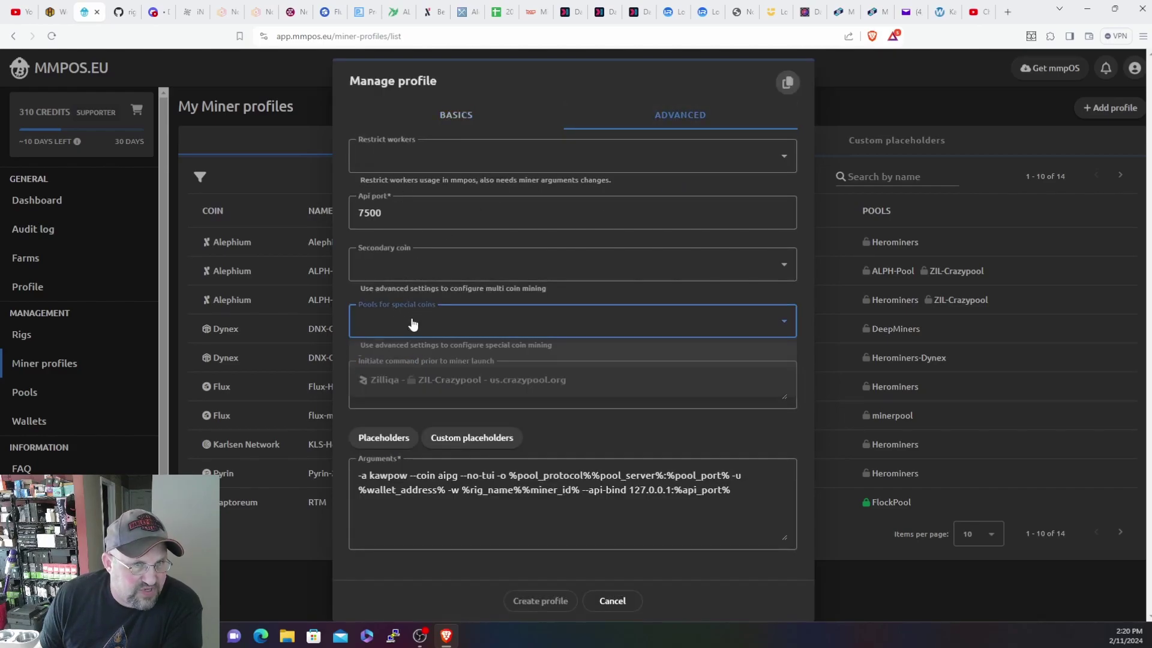
pyautogui.click(427, 387)
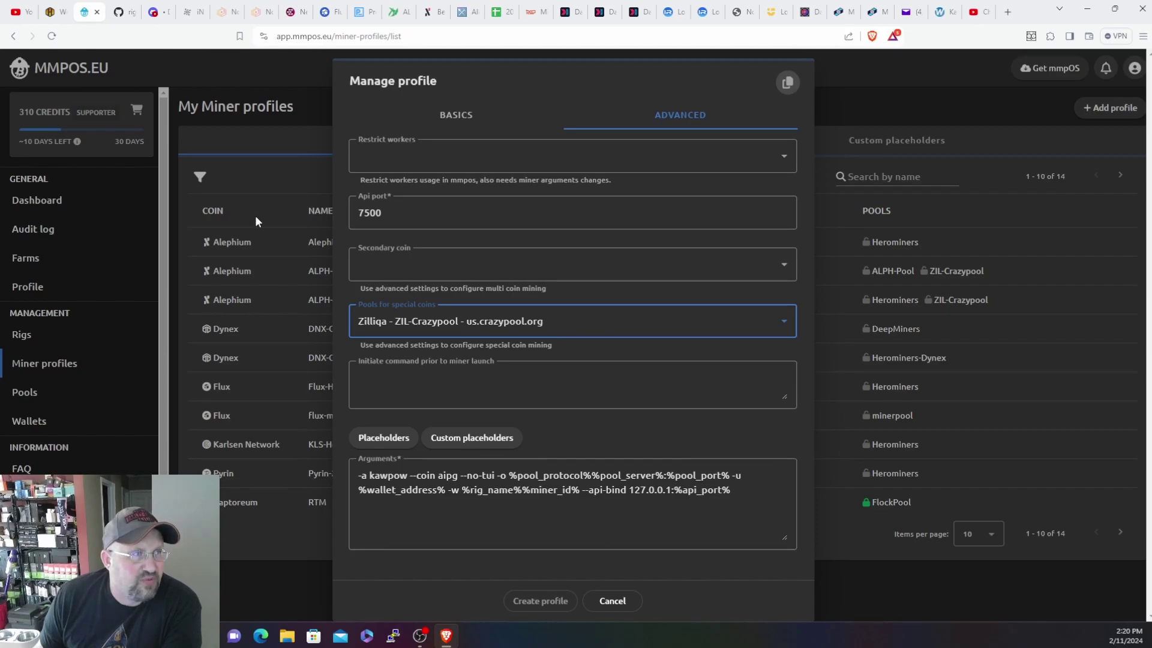
# - View the Rigel README's Usage section listing kawpow for RVN, AIPG, XNA, CLORE and NEOX
pyautogui.click(125, 12)
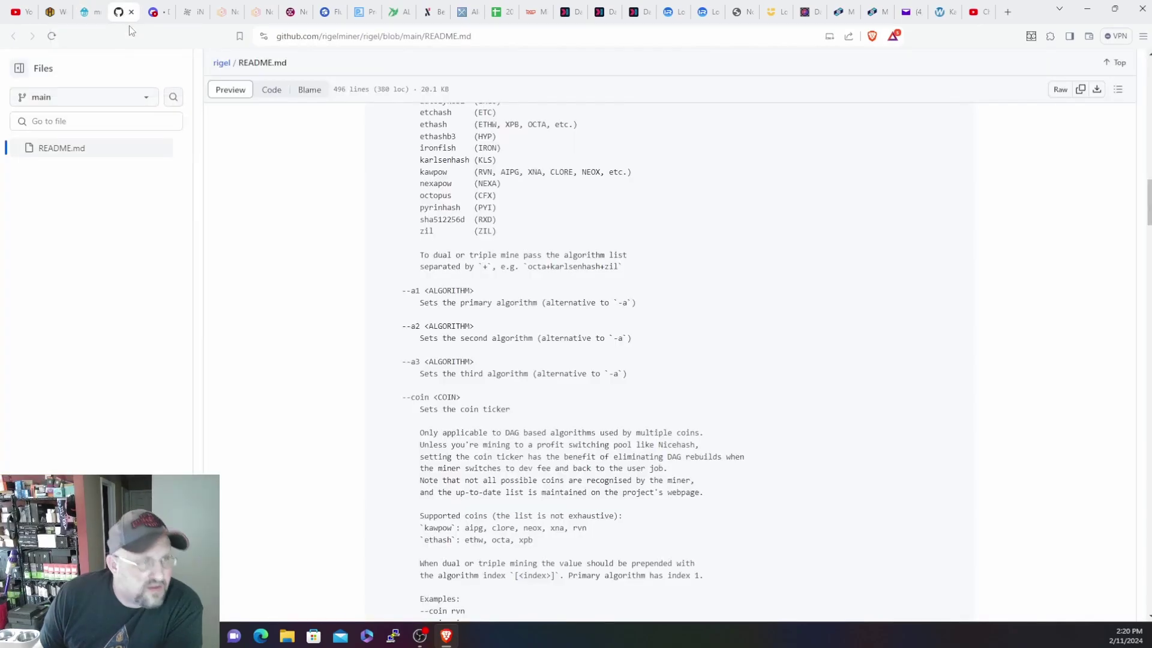
pyautogui.scroll(2, 324, 251)
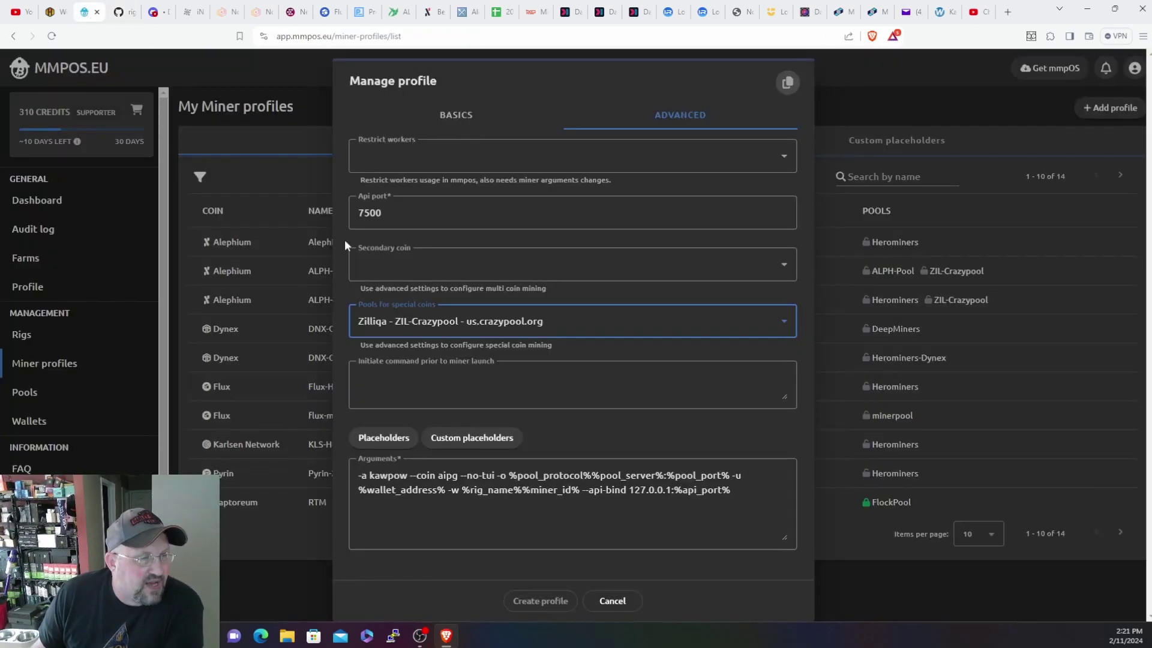
# - Back in MMPOS, cancel the Manage profile dialog to discard the unsaved AIPowergrid profile
pyautogui.click(93, 15)
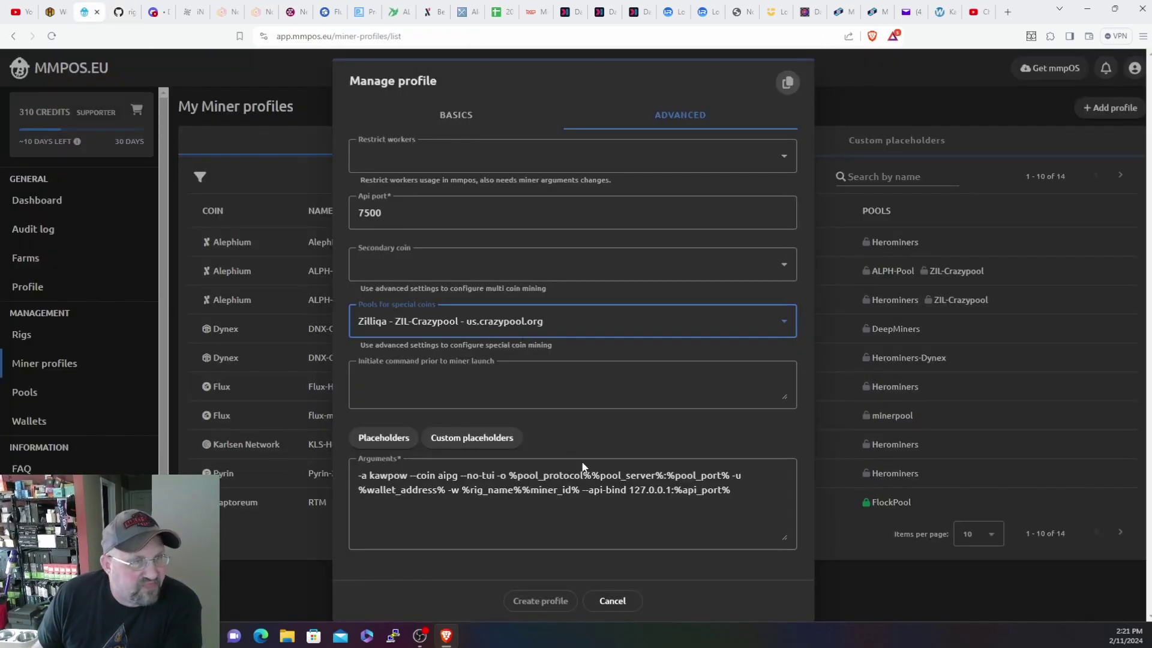
pyautogui.click(633, 602)
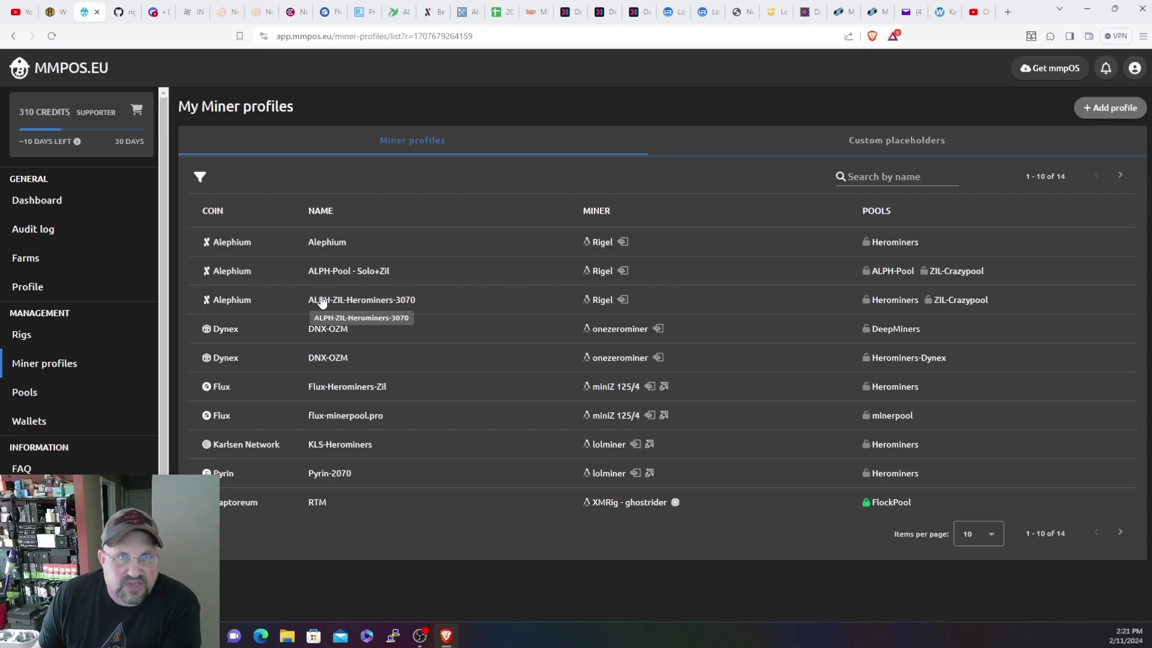
# - In the Hive OS farm, filter the Workers list down to the five online rigs
pyautogui.click(56, 11)
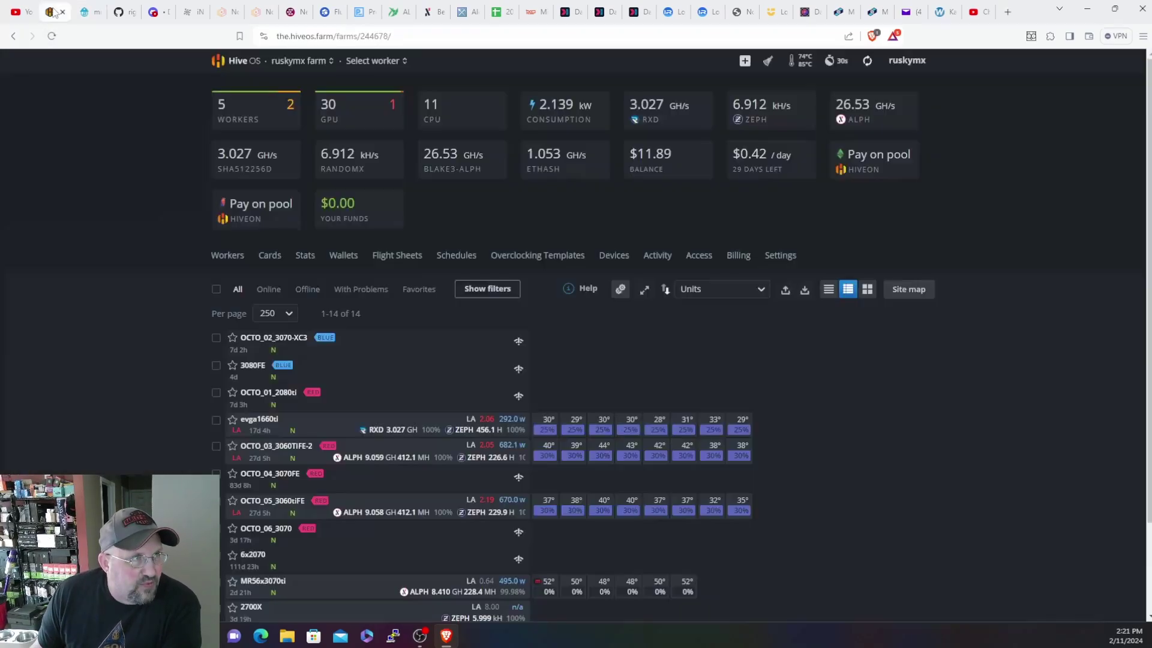
pyautogui.scroll(-2, 438, 353)
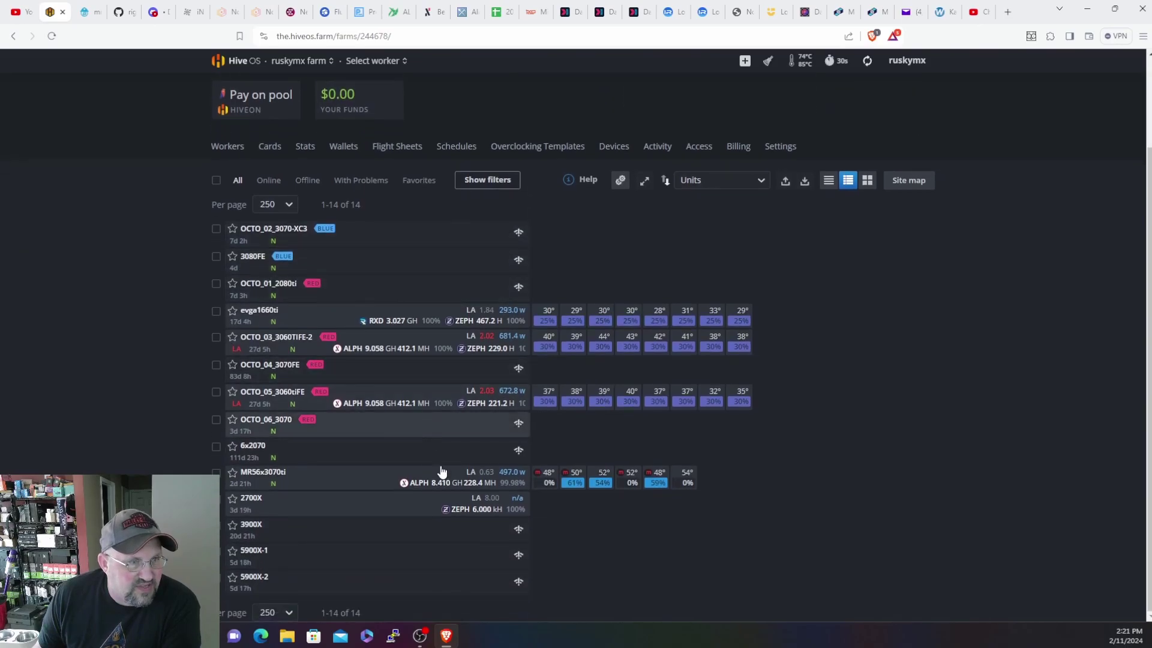
pyautogui.scroll(2, 319, 338)
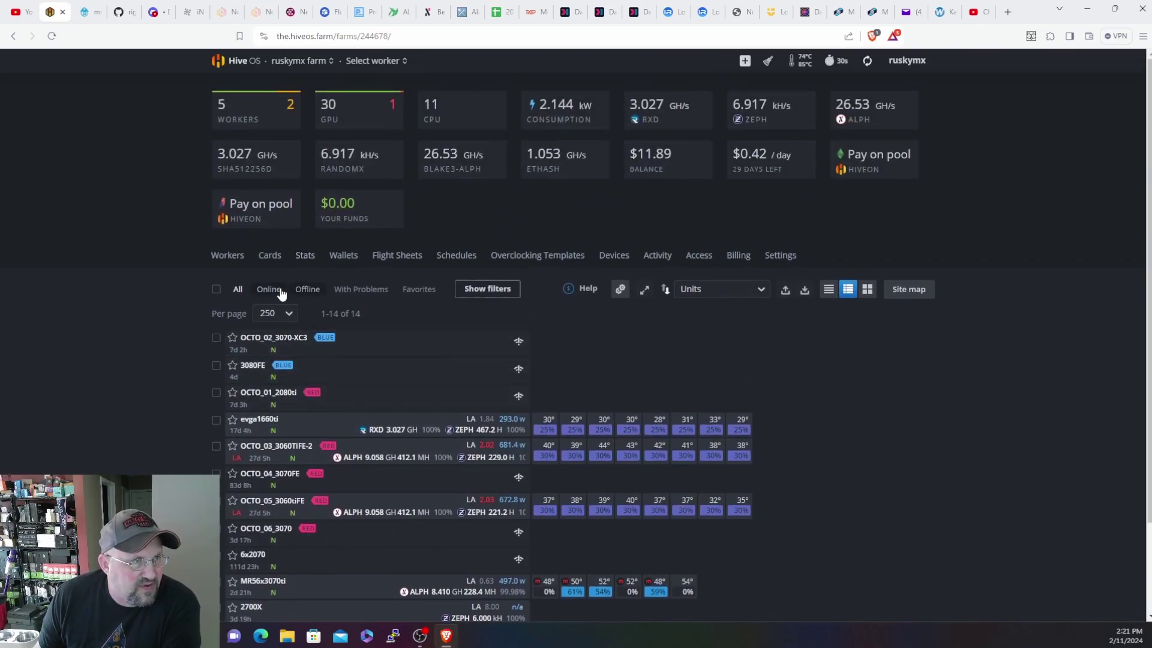
pyautogui.click(269, 290)
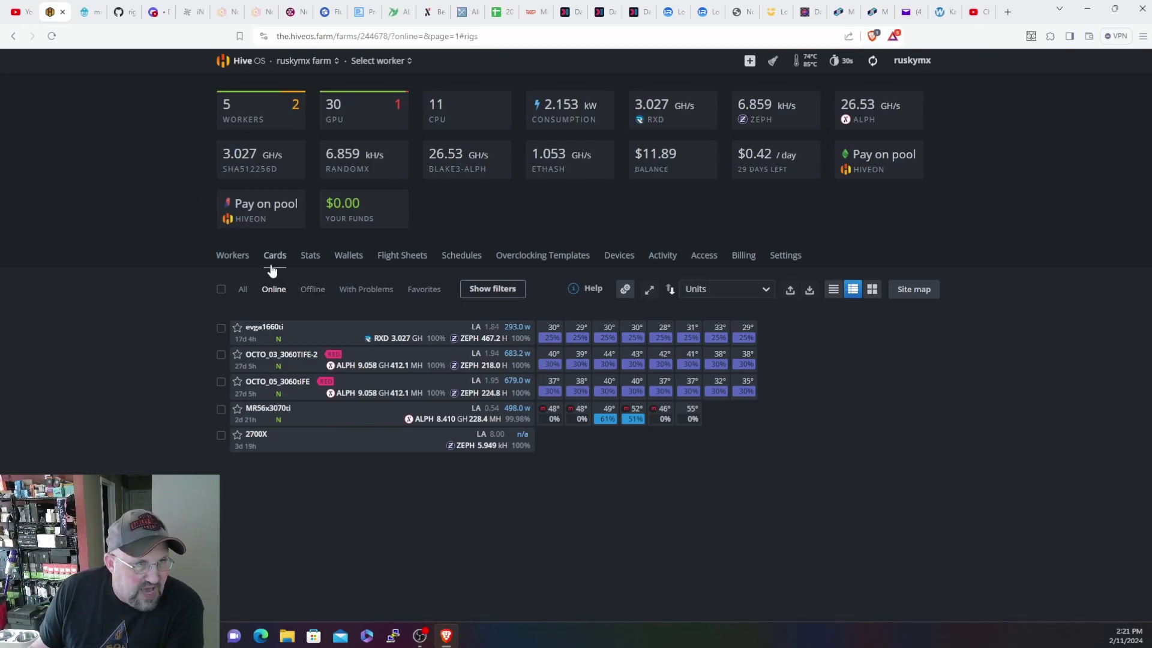
# - Browse the farm's Flight Sheets tab, scrolling down to the last sheet and back to the top
pyautogui.click(393, 256)
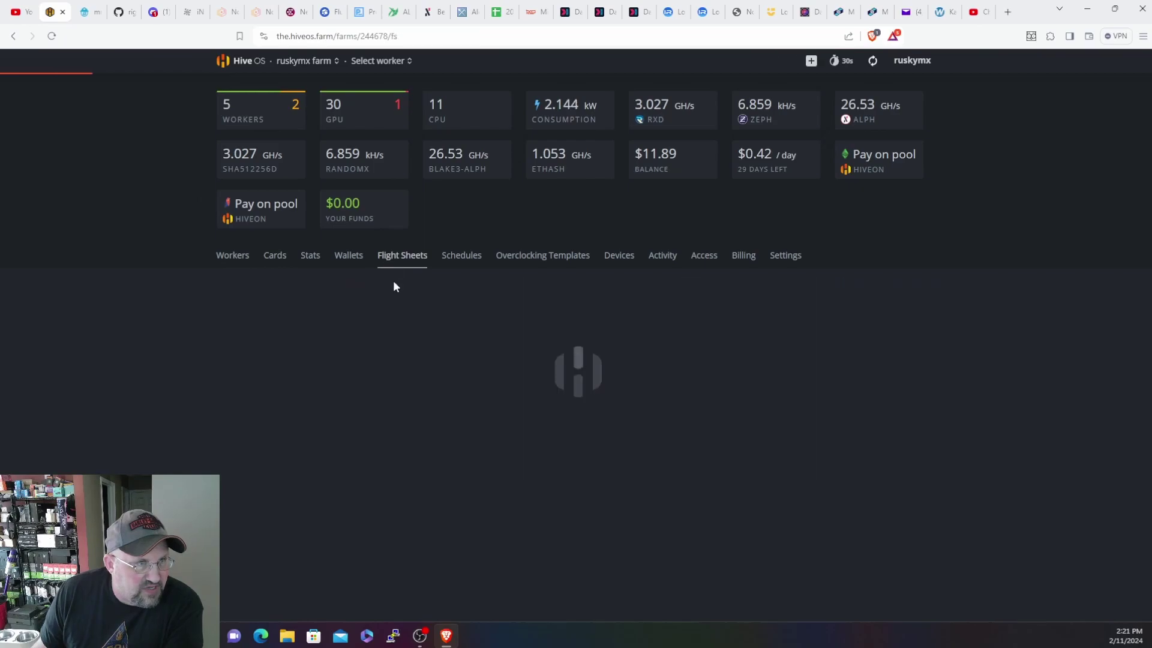
pyautogui.scroll(-10, 420, 349)
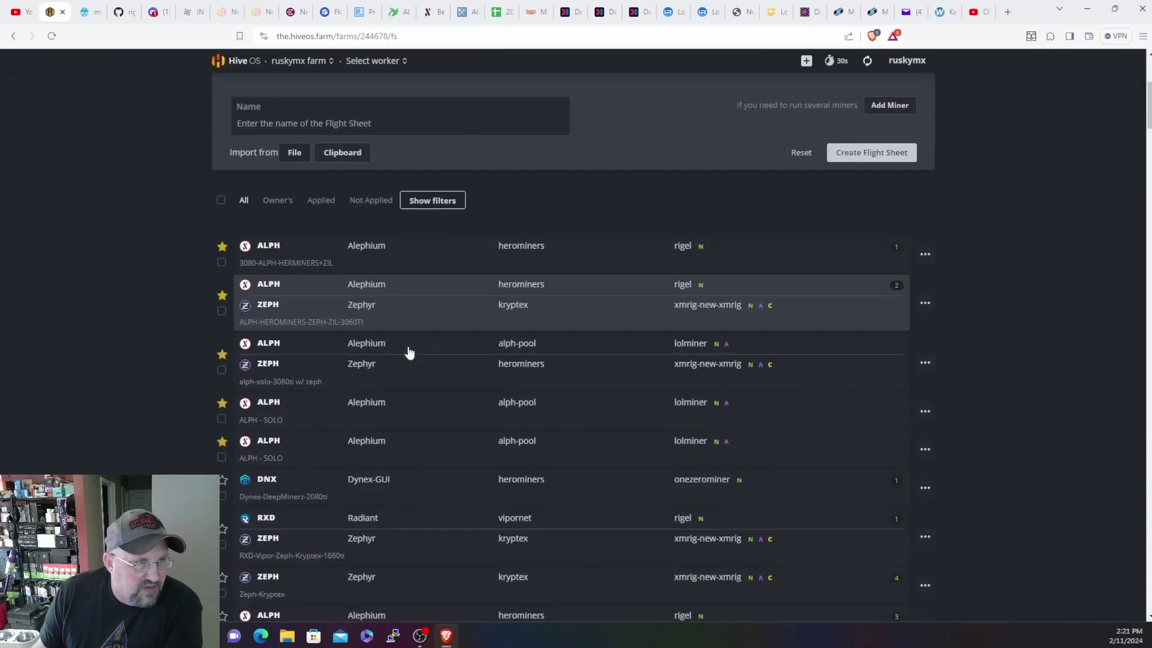
pyautogui.scroll(-15, 409, 352)
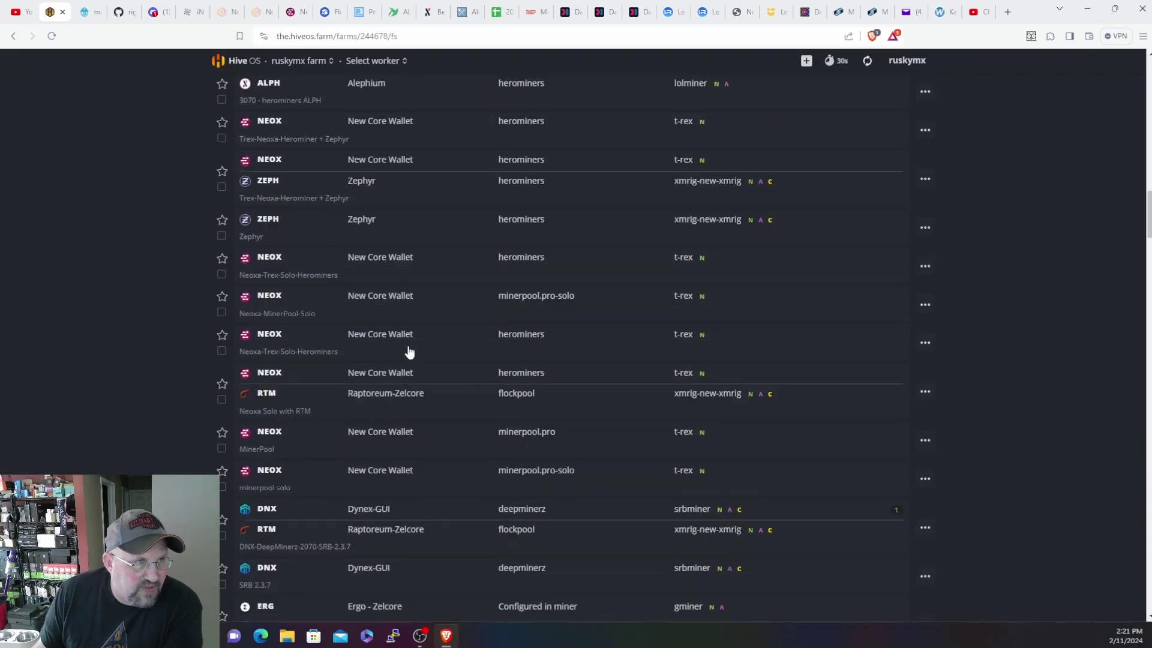
pyautogui.scroll(-15, 409, 352)
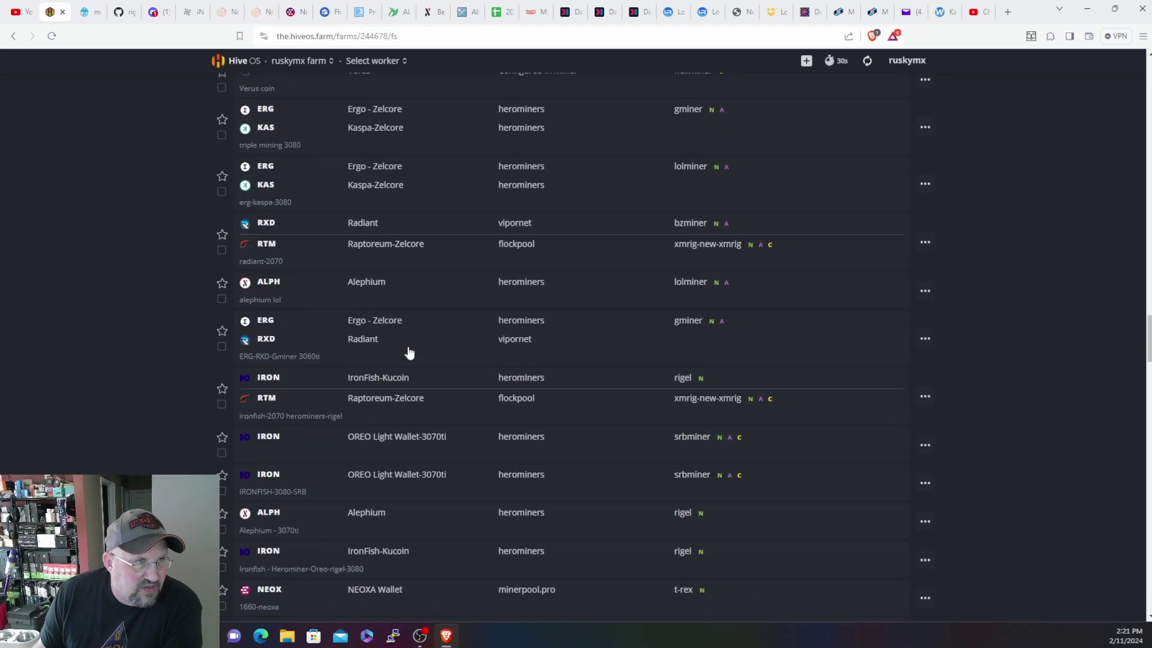
pyautogui.scroll(-15, 409, 352)
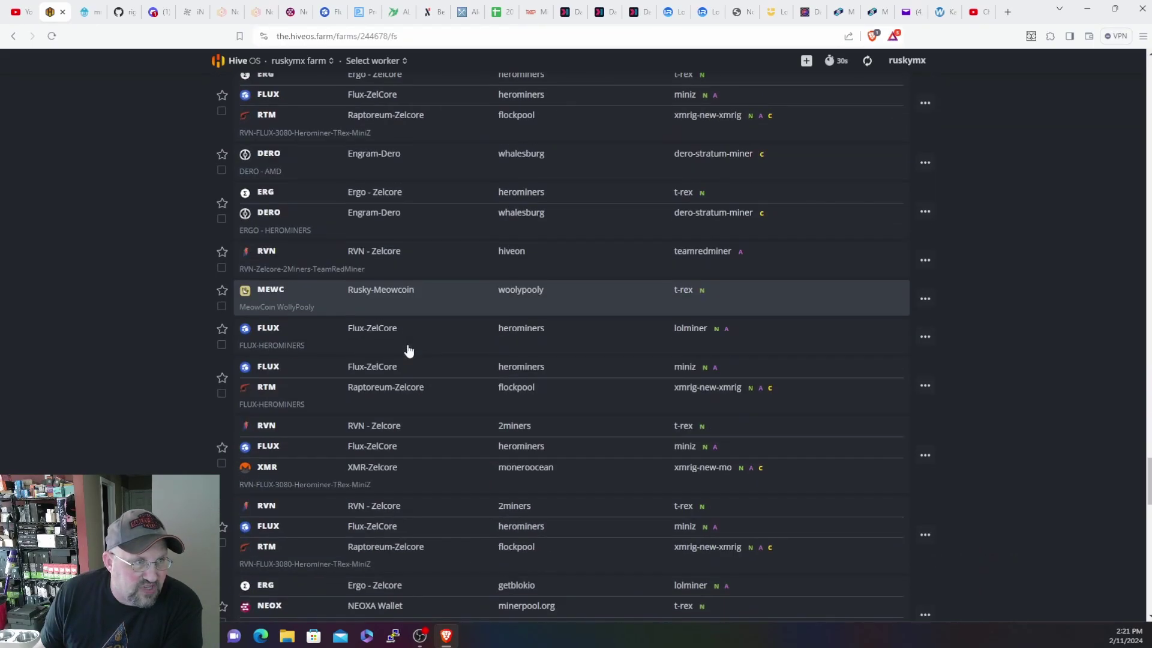
pyautogui.scroll(-15, 406, 351)
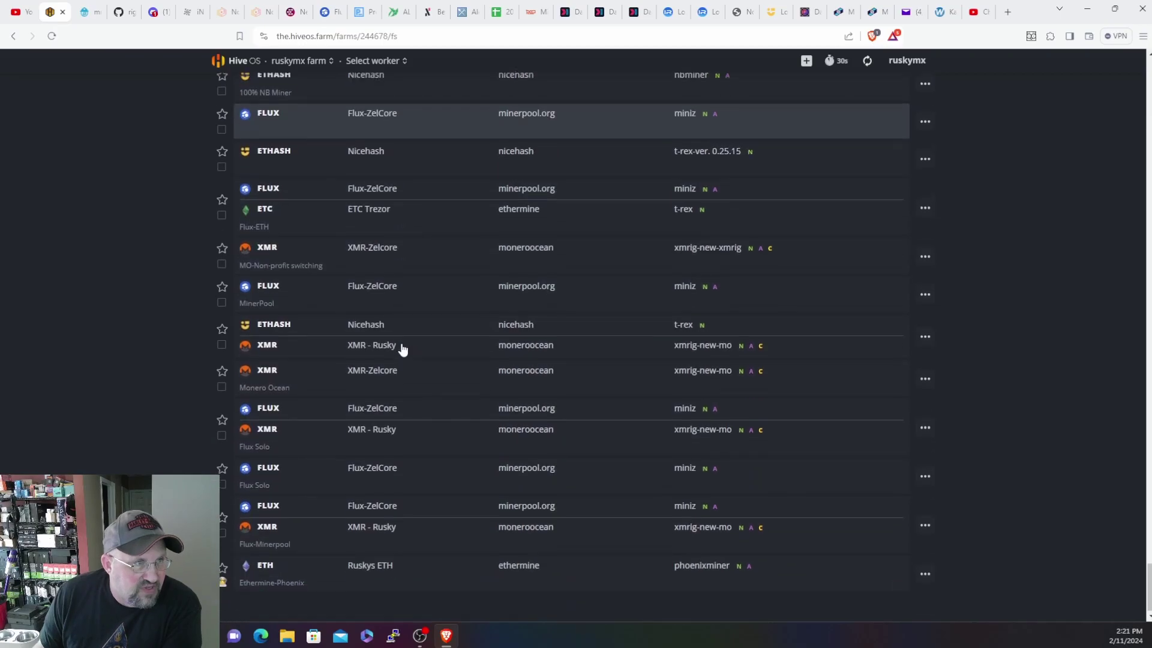
pyautogui.scroll(15, 403, 354)
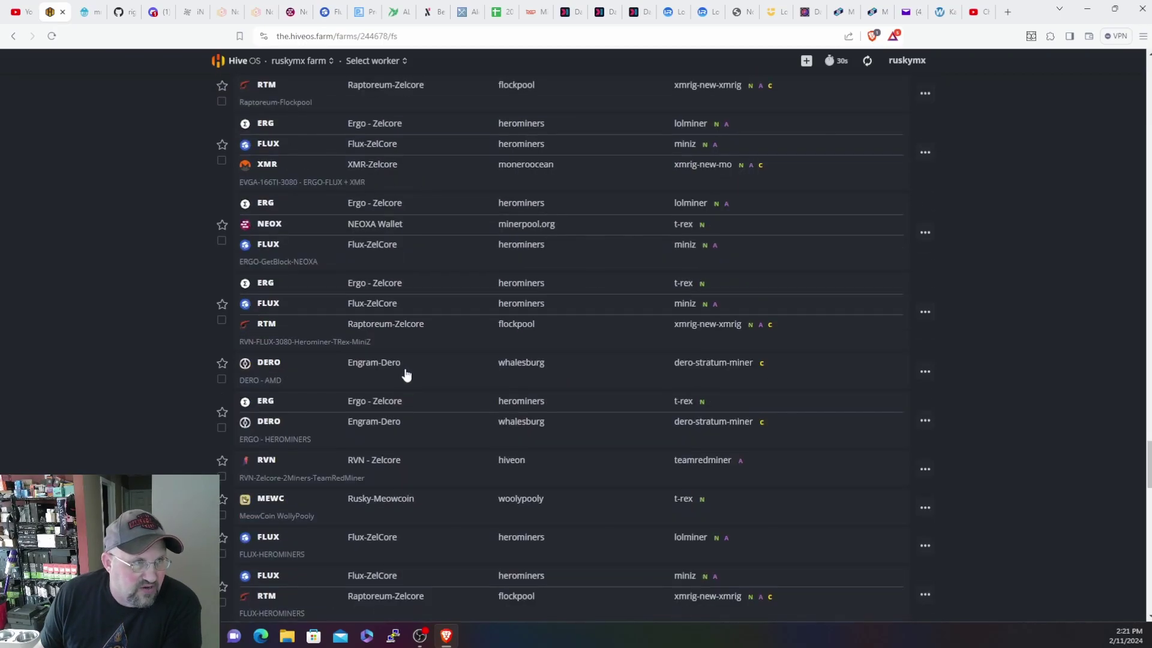
pyautogui.scroll(-15, 403, 381)
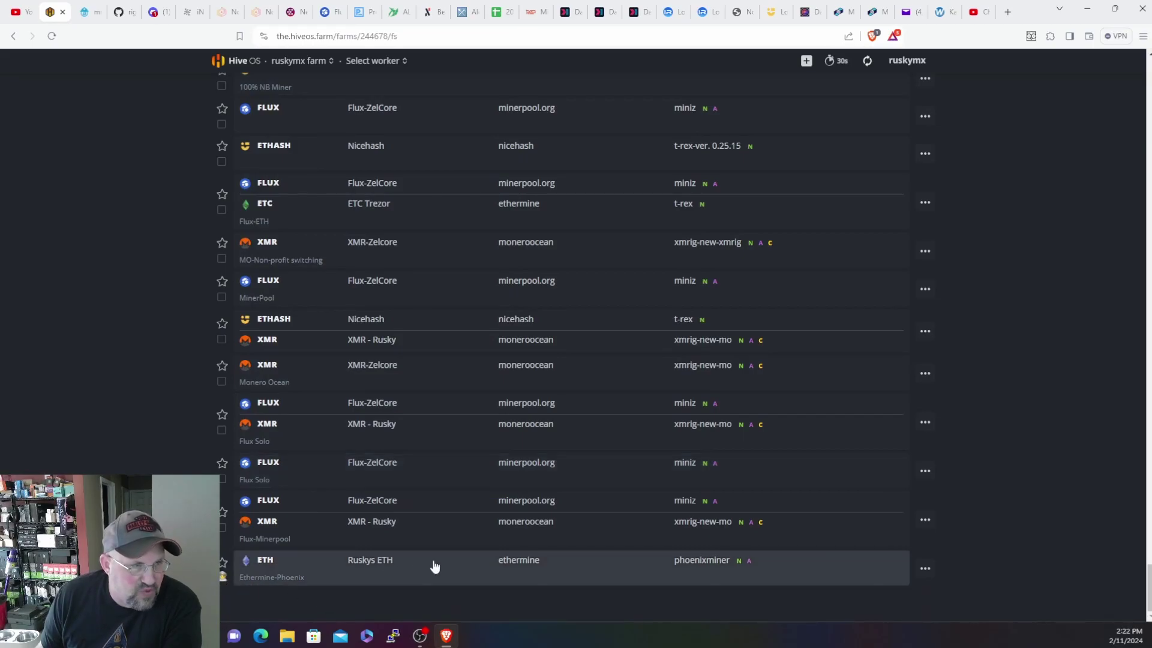
pyautogui.scroll(15, 435, 566)
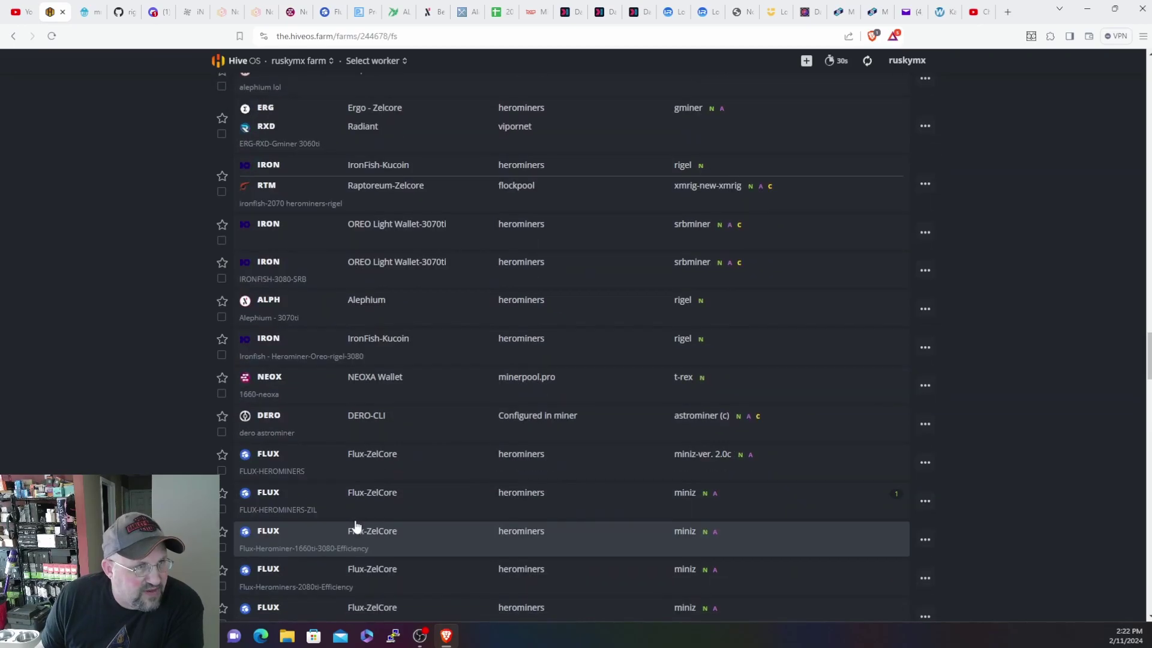
pyautogui.scroll(20, 355, 526)
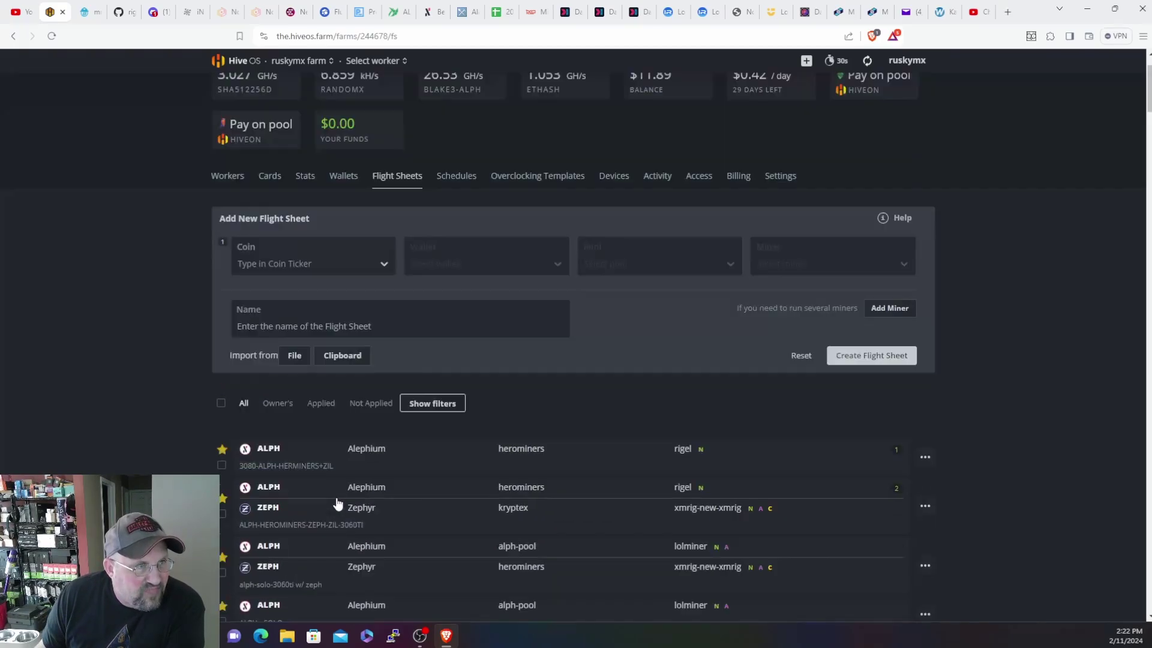
pyautogui.scroll(3, 337, 504)
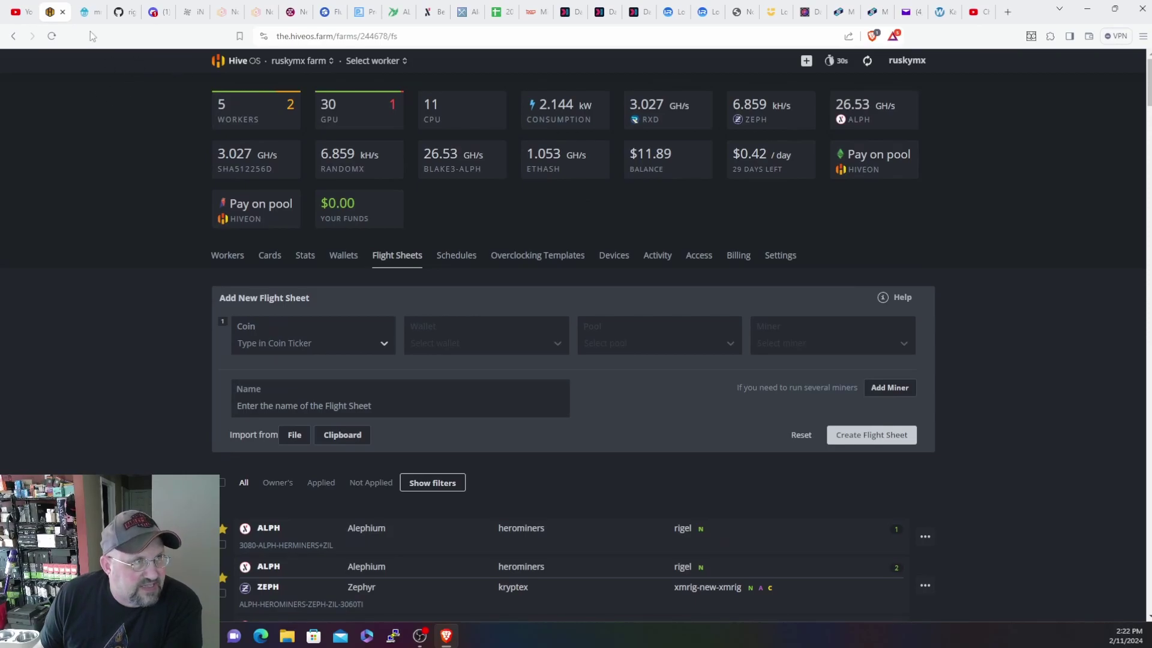
# - Return to the MMPOS tab showing My Miner profiles (1–10 of 14)
pyautogui.click(86, 12)
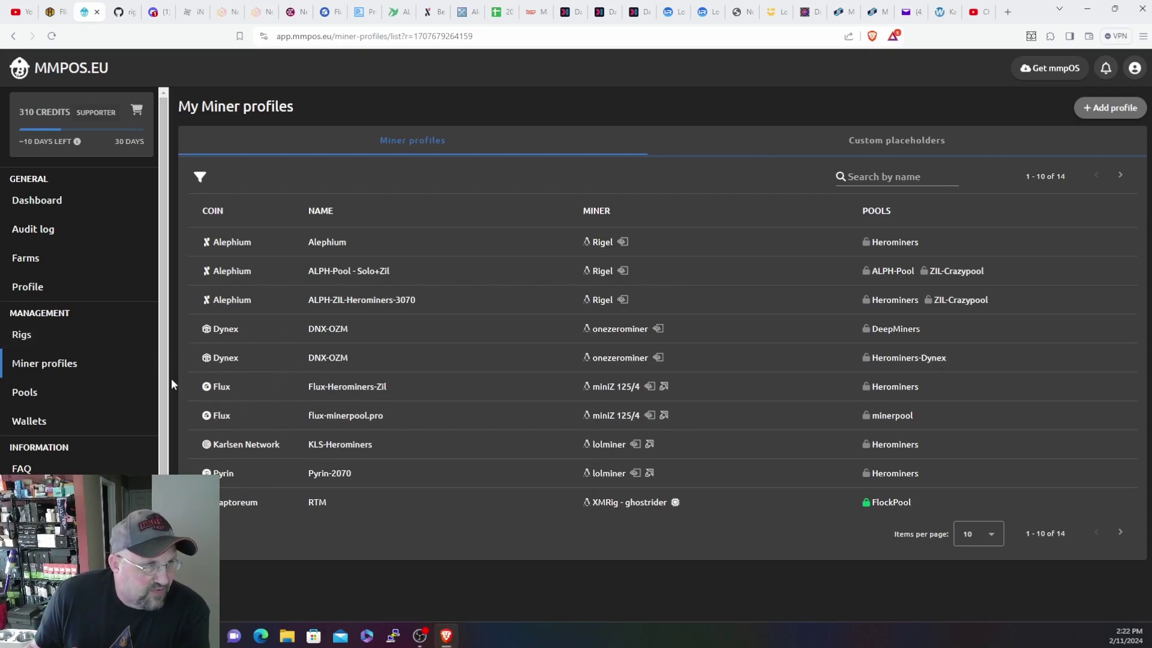
# - Open the OCTO_02_3070-XC3 rig's detail page from the Rigs list
pyautogui.click(50, 334)
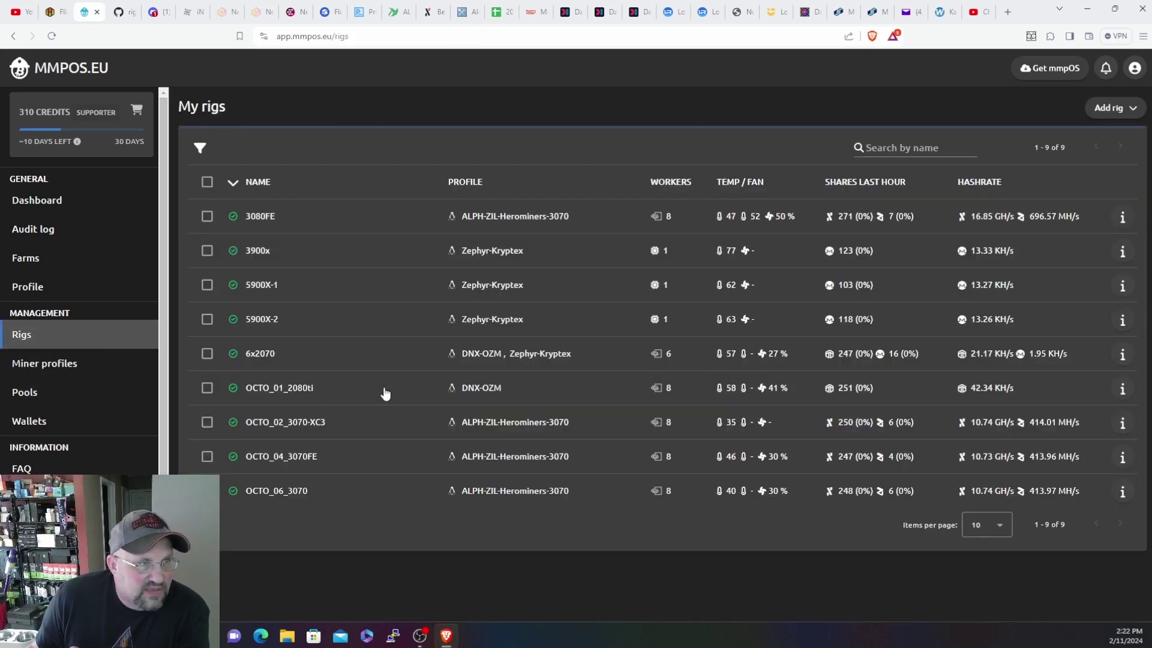
pyautogui.click(322, 428)
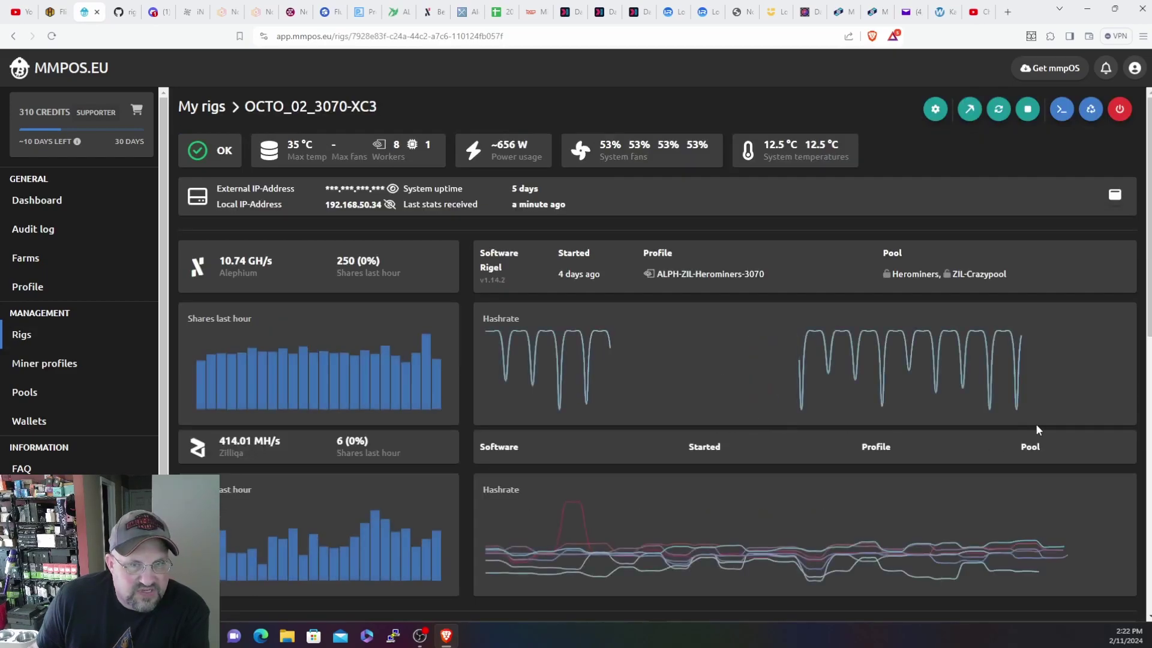
pyautogui.scroll(-5, 1046, 438)
# - Inspect the 3070_rigel_zil placeholder in the rig's 3070 overclock config, closing without changes
pyautogui.click(1109, 488)
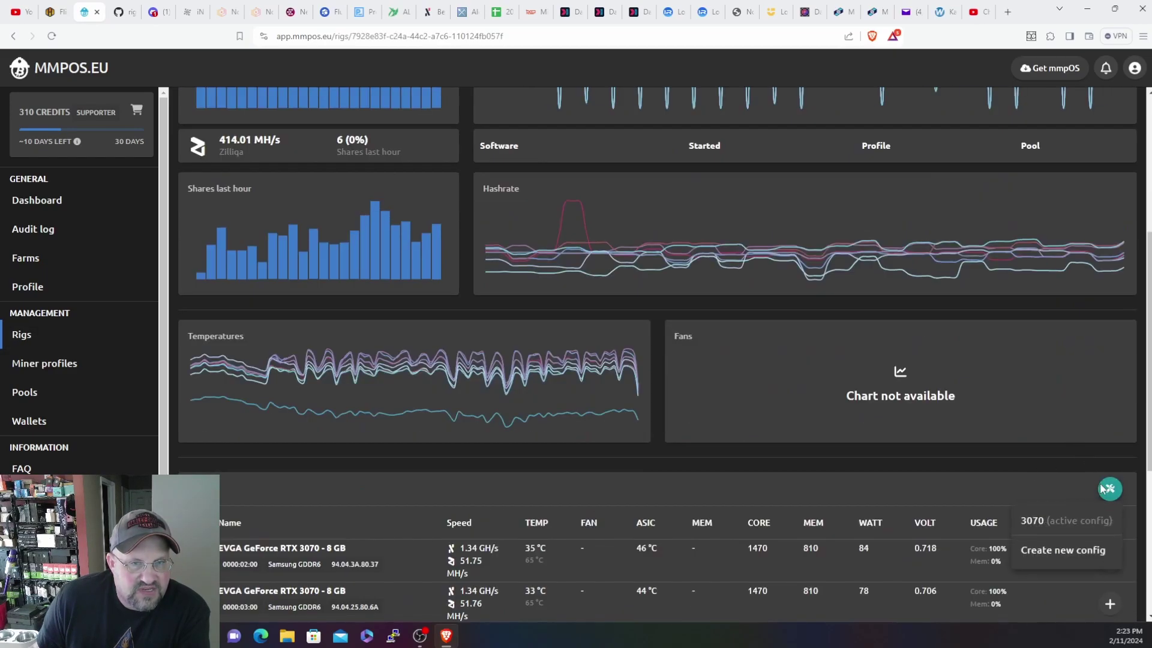
pyautogui.click(1065, 520)
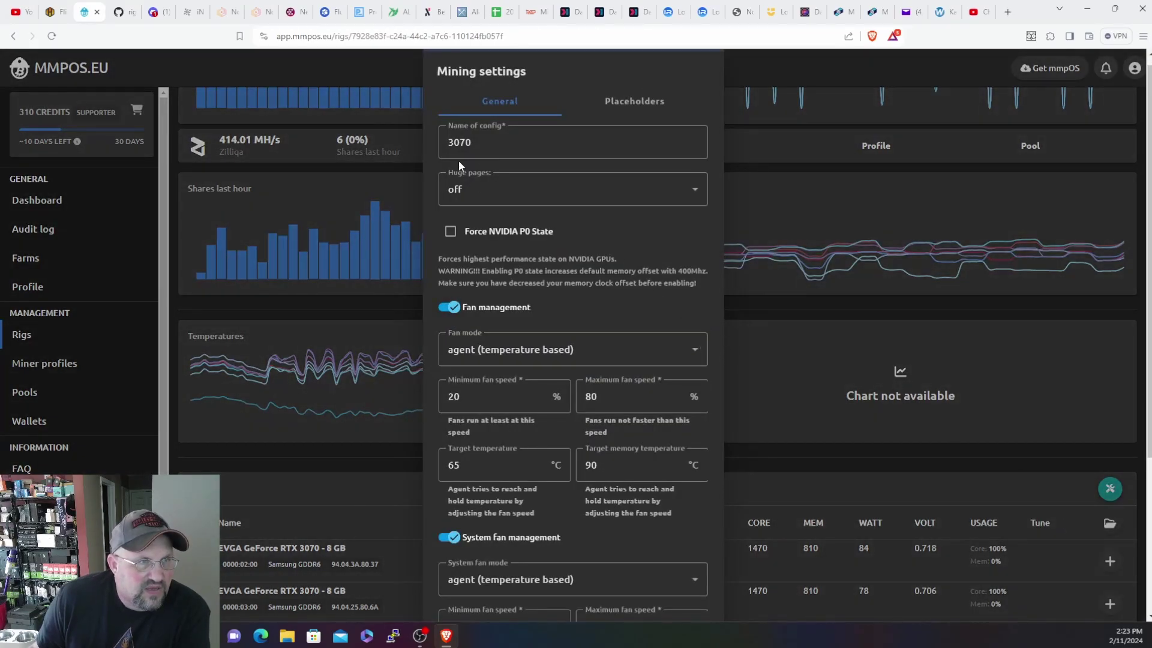
pyautogui.click(636, 102)
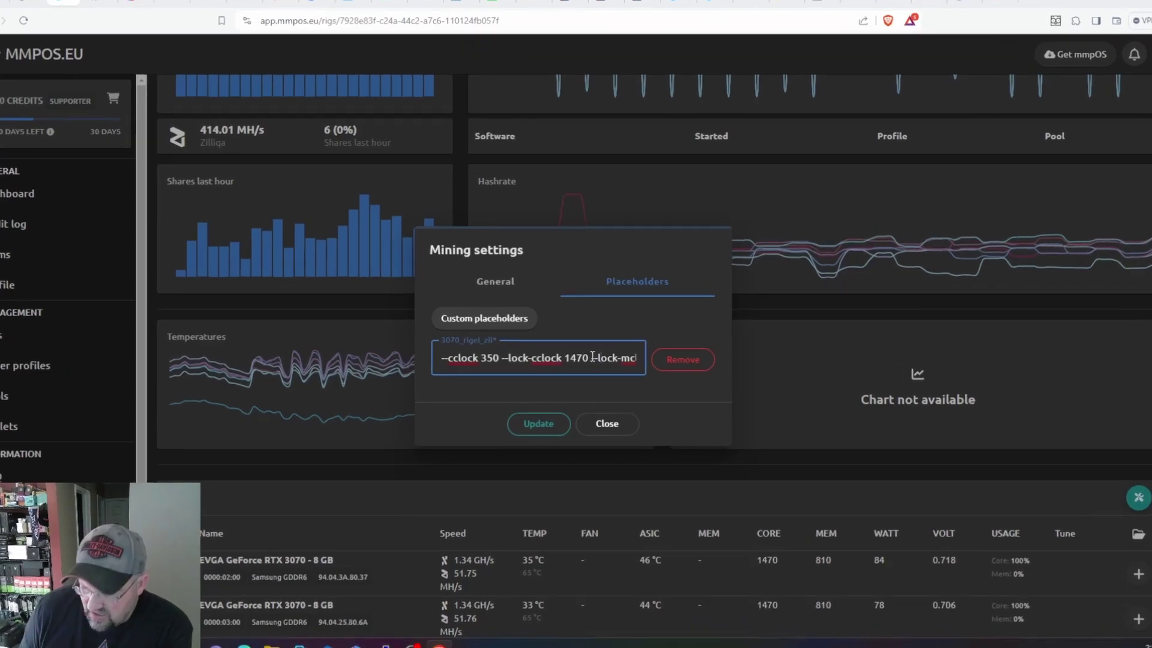
pyautogui.click(593, 356)
pyautogui.press('Right')
pyautogui.press('Right')
pyautogui.press('Right')
pyautogui.press('Right')
pyautogui.press('Right')
pyautogui.press('Right')
pyautogui.press('Right')
pyautogui.press('Right')
pyautogui.press('Right')
pyautogui.press('Right')
pyautogui.press('Right')
pyautogui.press('Right')
pyautogui.press('Right')
pyautogui.press('Right')
pyautogui.press('Right')
pyautogui.press('Right')
pyautogui.press('Right')
pyautogui.press('Right')
pyautogui.press('Right')
pyautogui.press('Right')
pyautogui.press('Right')
pyautogui.press('Right')
pyautogui.press('Right')
pyautogui.press('Right')
pyautogui.press('Right')
pyautogui.press('Right')
pyautogui.press('Right')
pyautogui.press('Right')
pyautogui.press('Right')
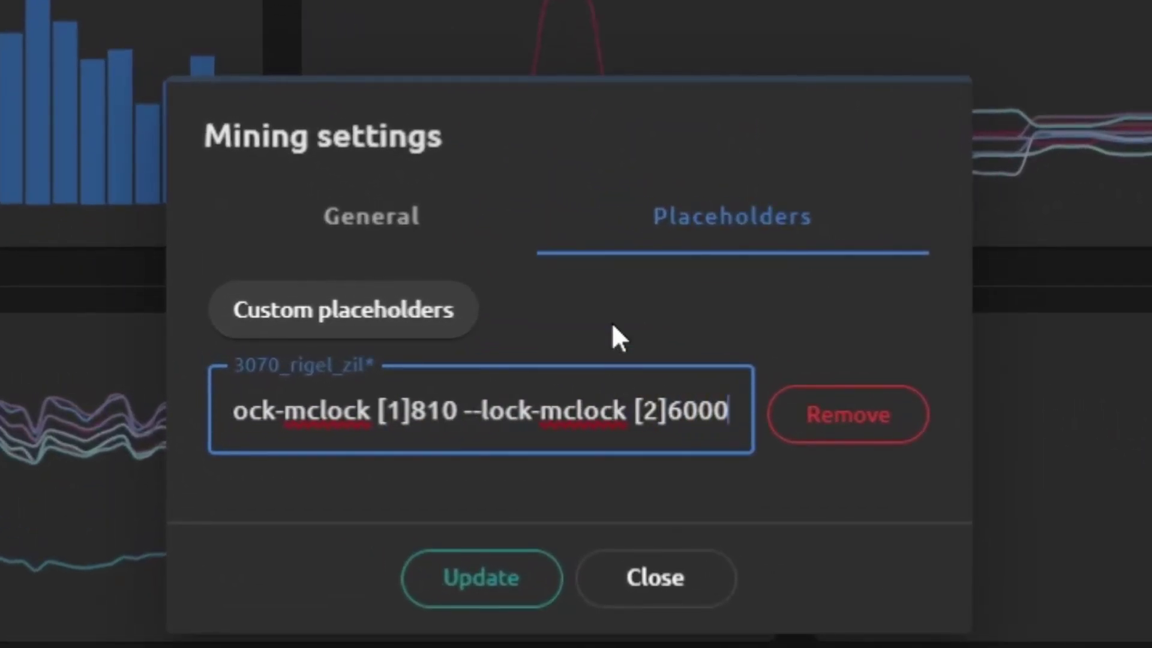
pyautogui.click(709, 579)
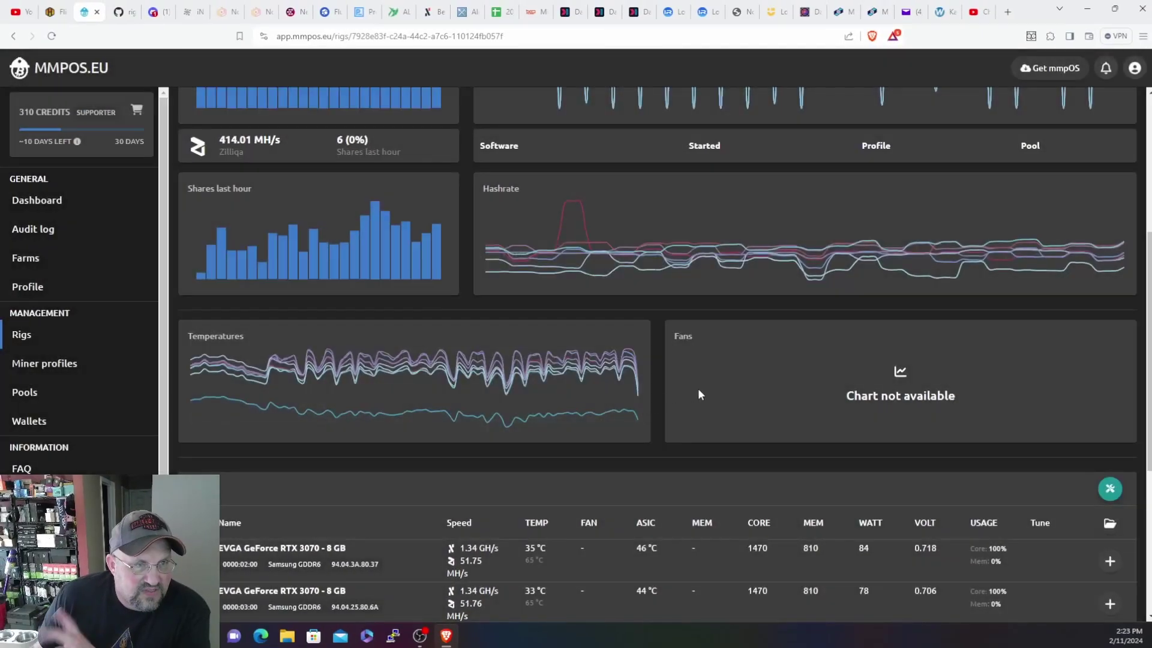
pyautogui.scroll(-5, 679, 421)
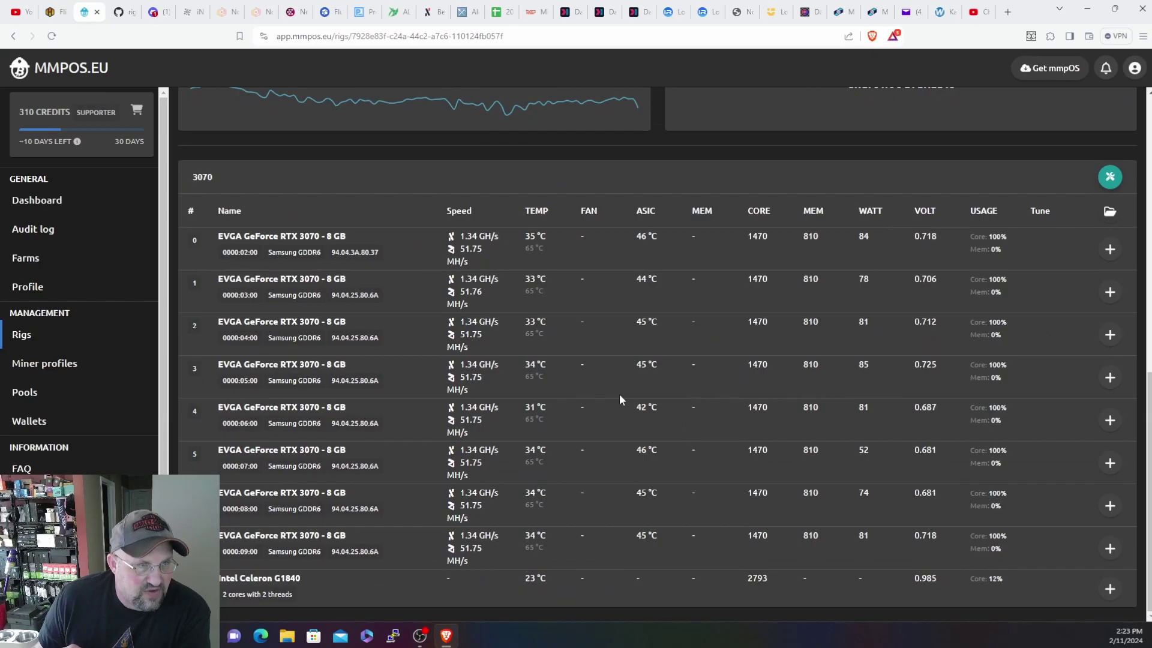